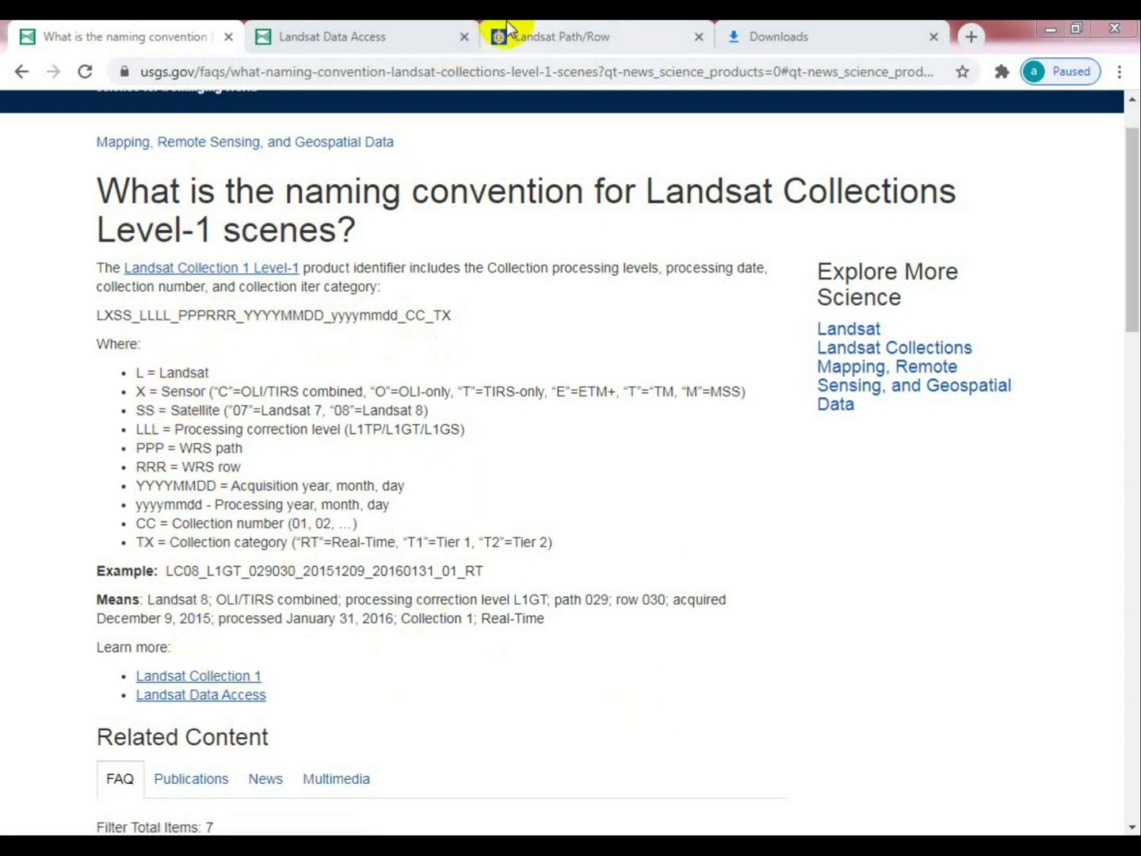
View the Landsat Path/Row page, then switch to Google Earth Pro and inspect the path and row of a WRS grid cell.
click(553, 33)
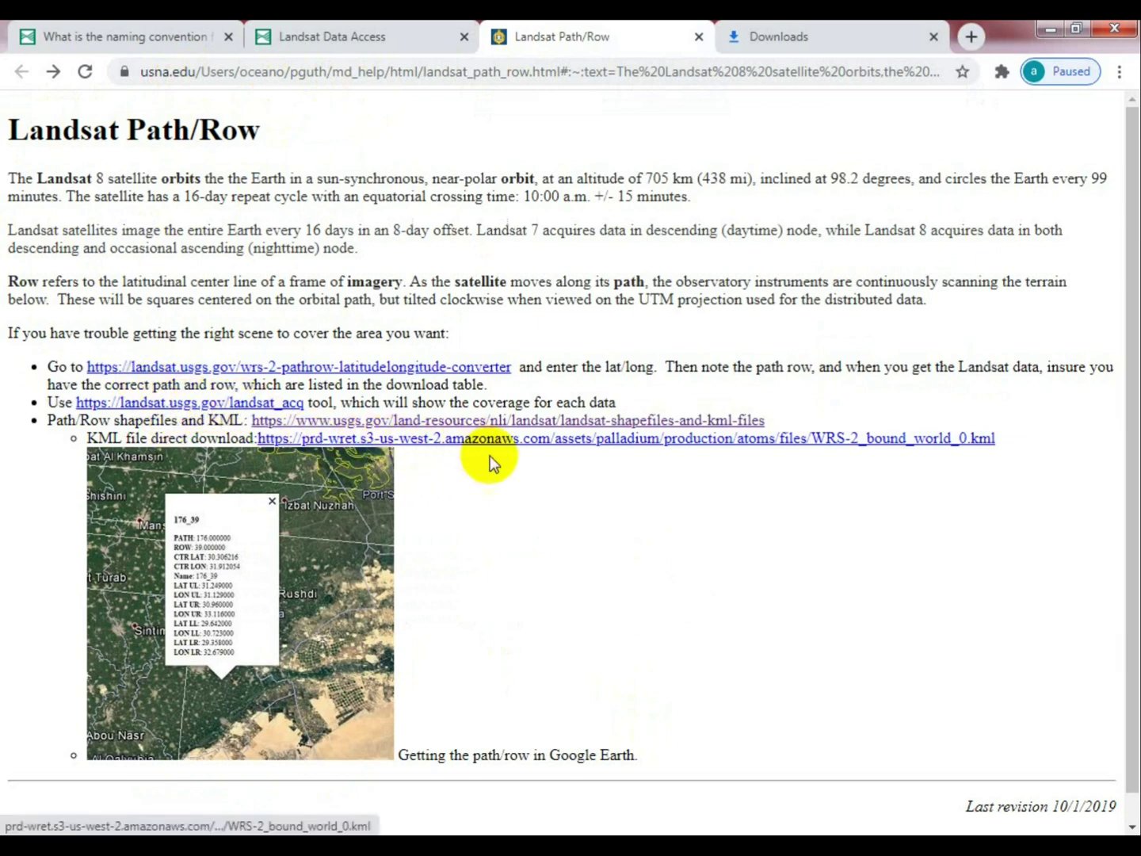
key(alt+Tab)
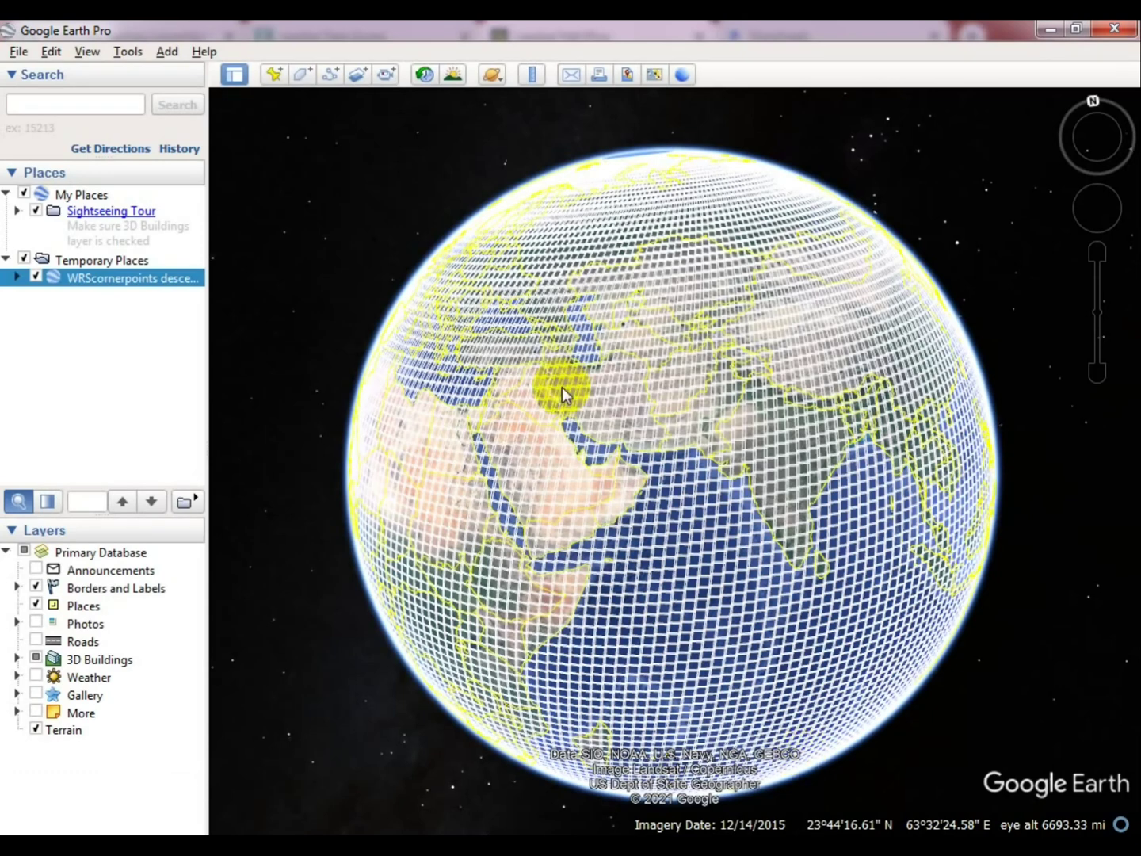
click(720, 388)
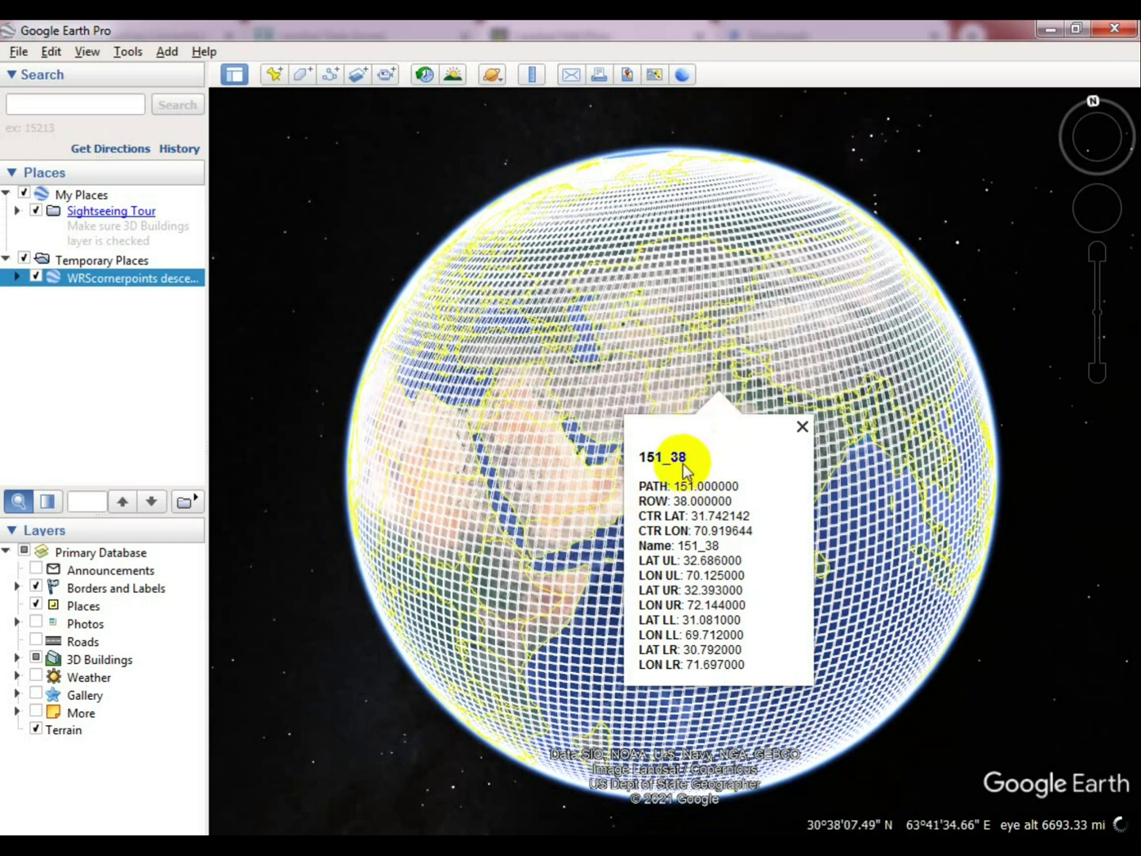
click(802, 428)
Switch to ERDAS IMAGINE.
click(717, 812)
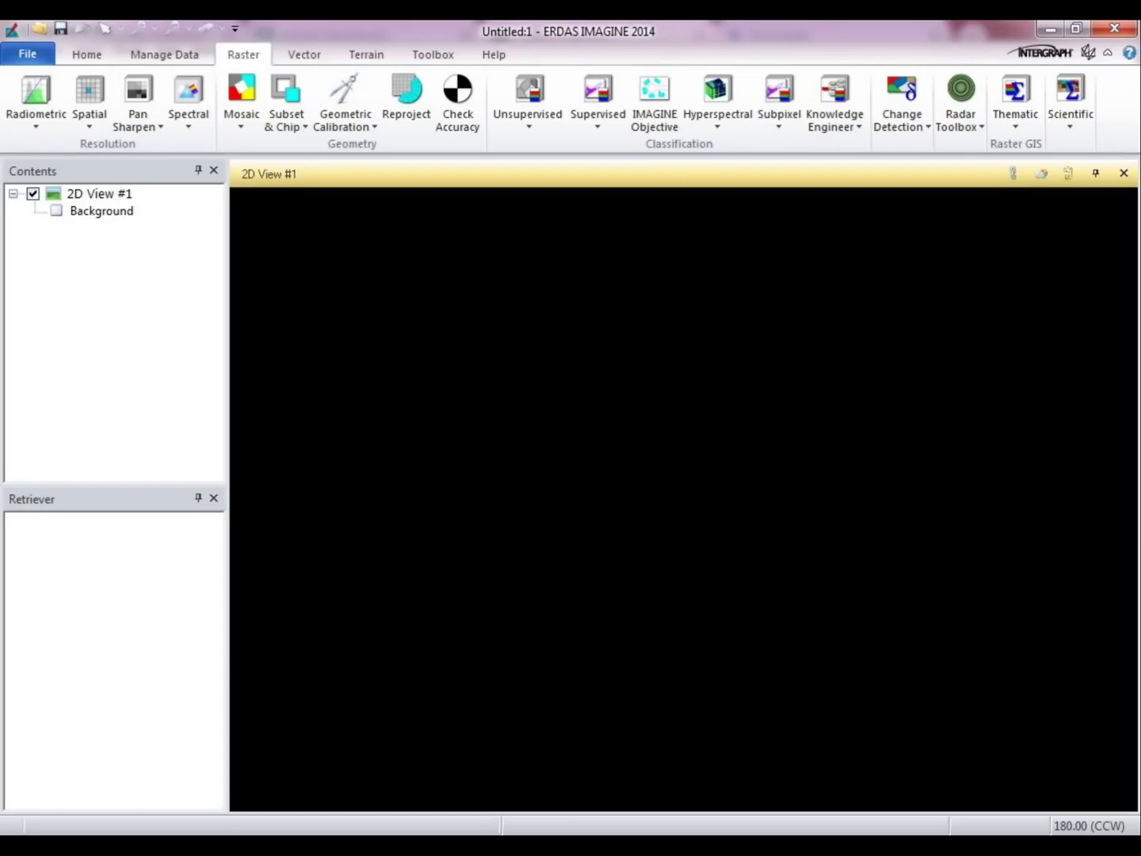
click(505, 190)
mouse_move(505, 189)
mouse_down()
mouse_move(659, 357)
mouse_move(834, 438)
mouse_up()
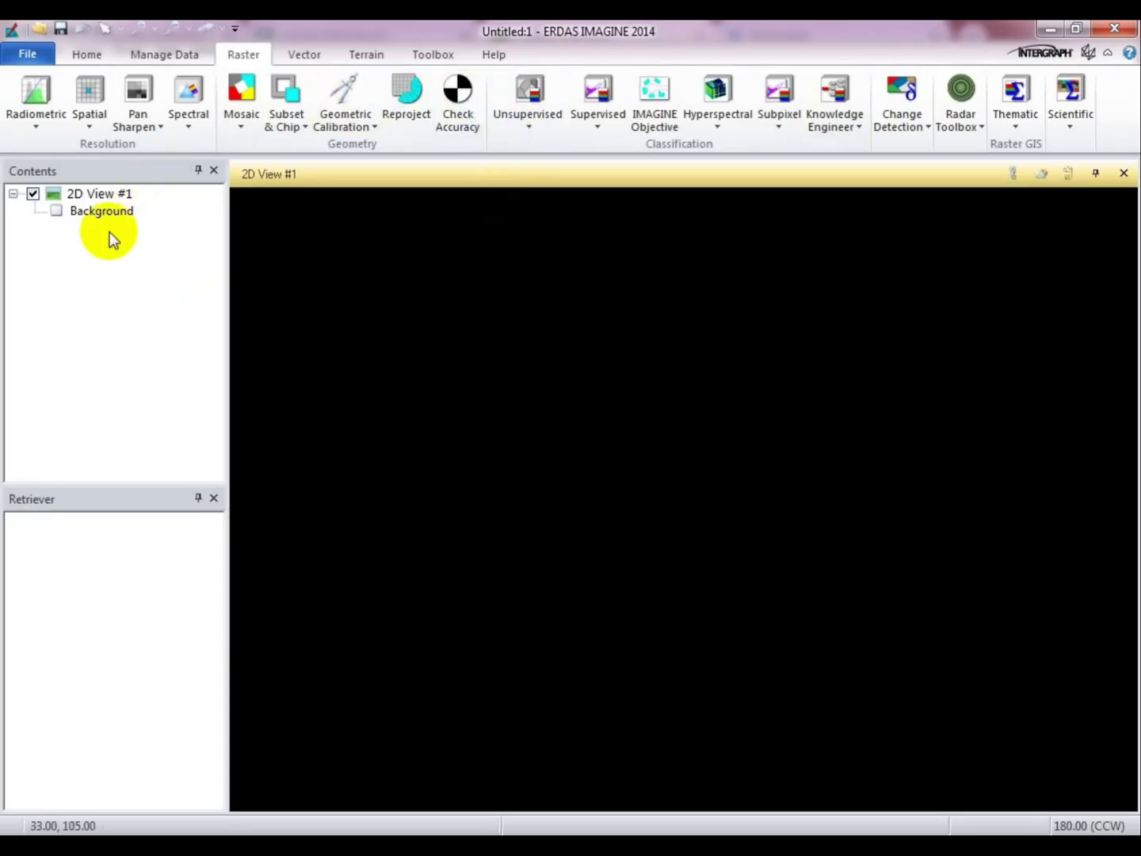
drag(344, 318, 475, 784)
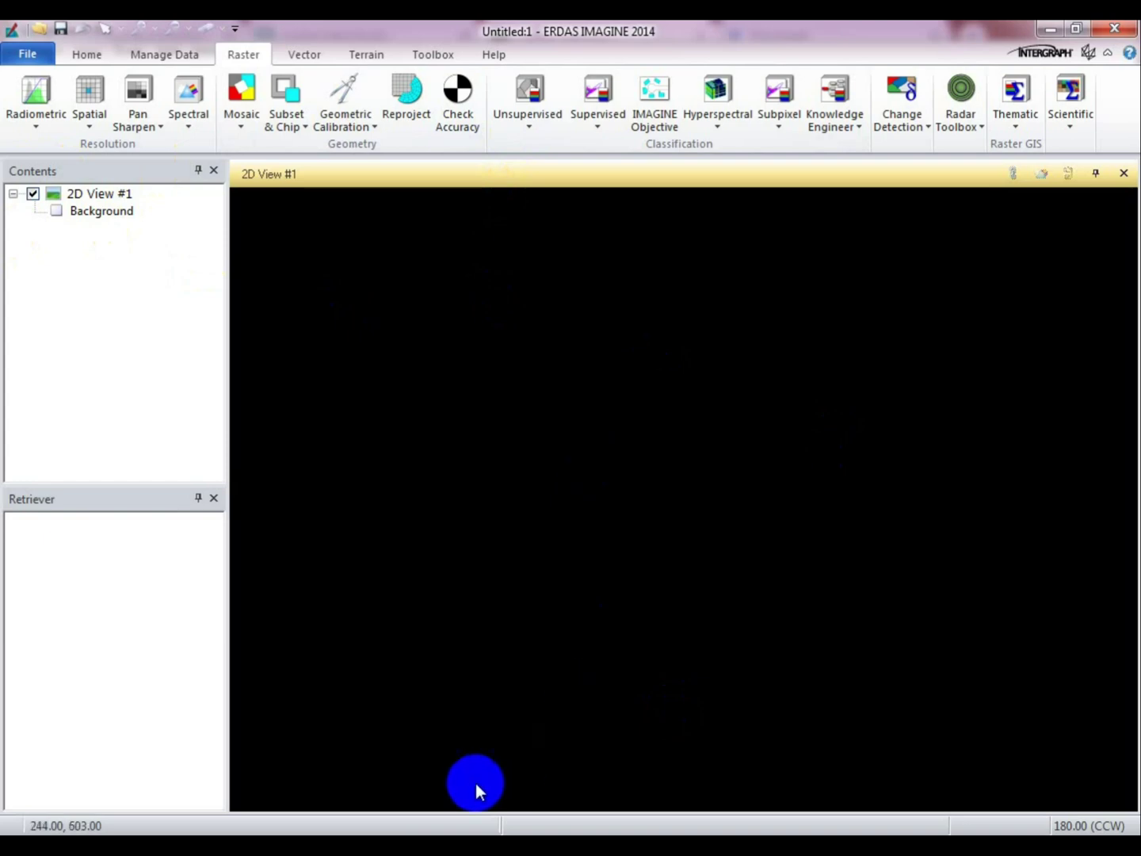
click(444, 796)
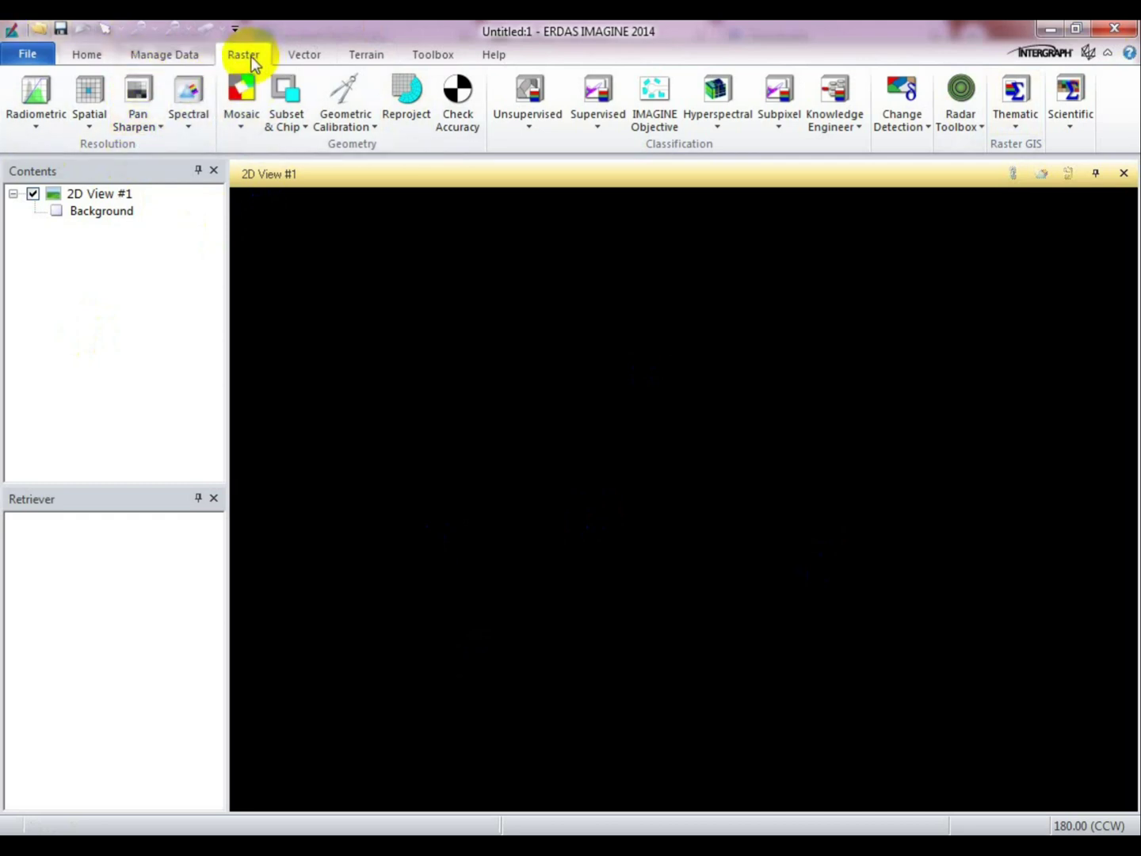
Start Layer Stack and browse for the input file in folder LT05_L1TP_152043_19900508_20180301_01_T1 on New Volume (G:).
click(185, 121)
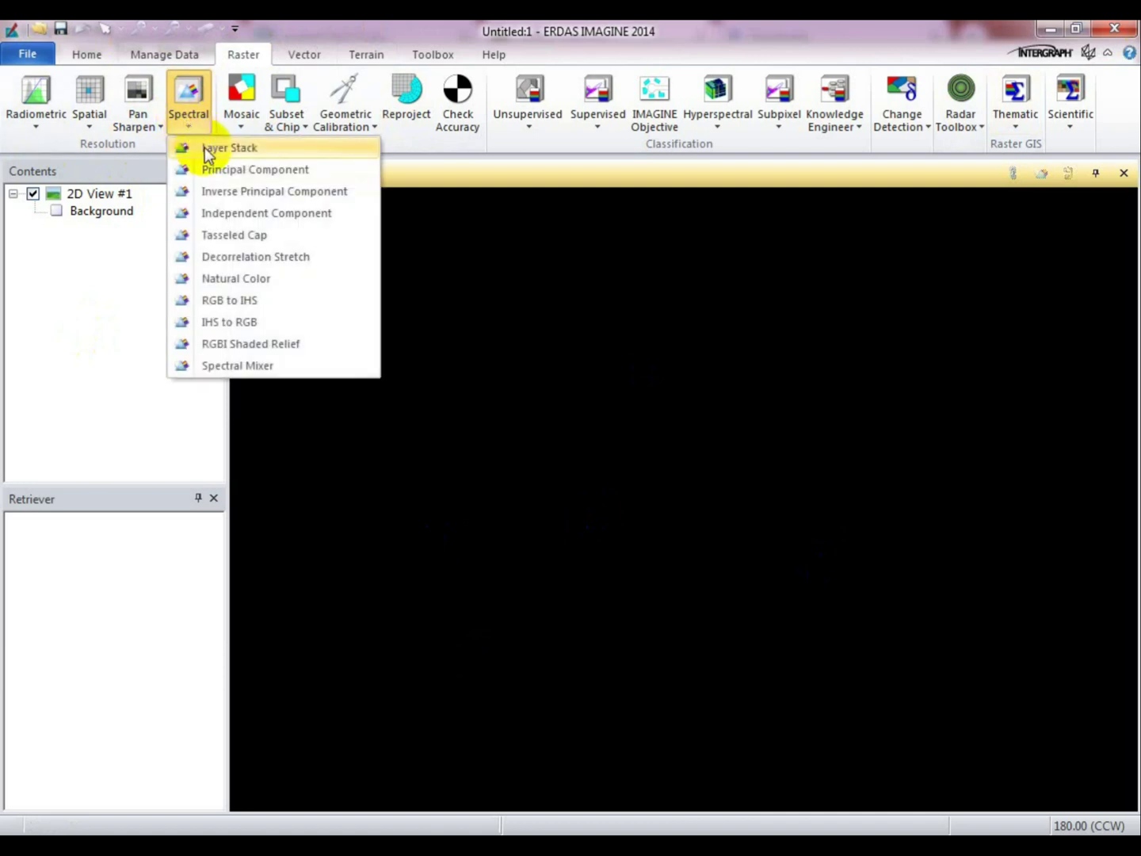
click(226, 151)
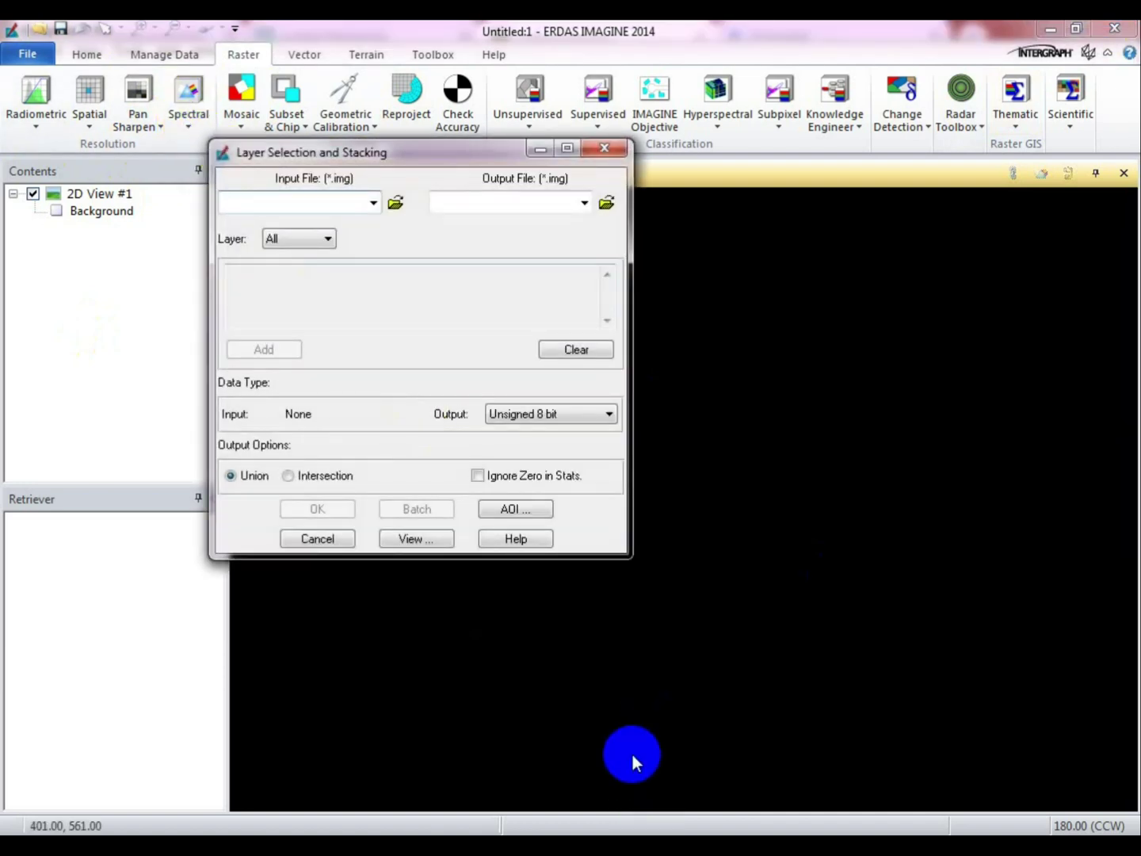
click(396, 203)
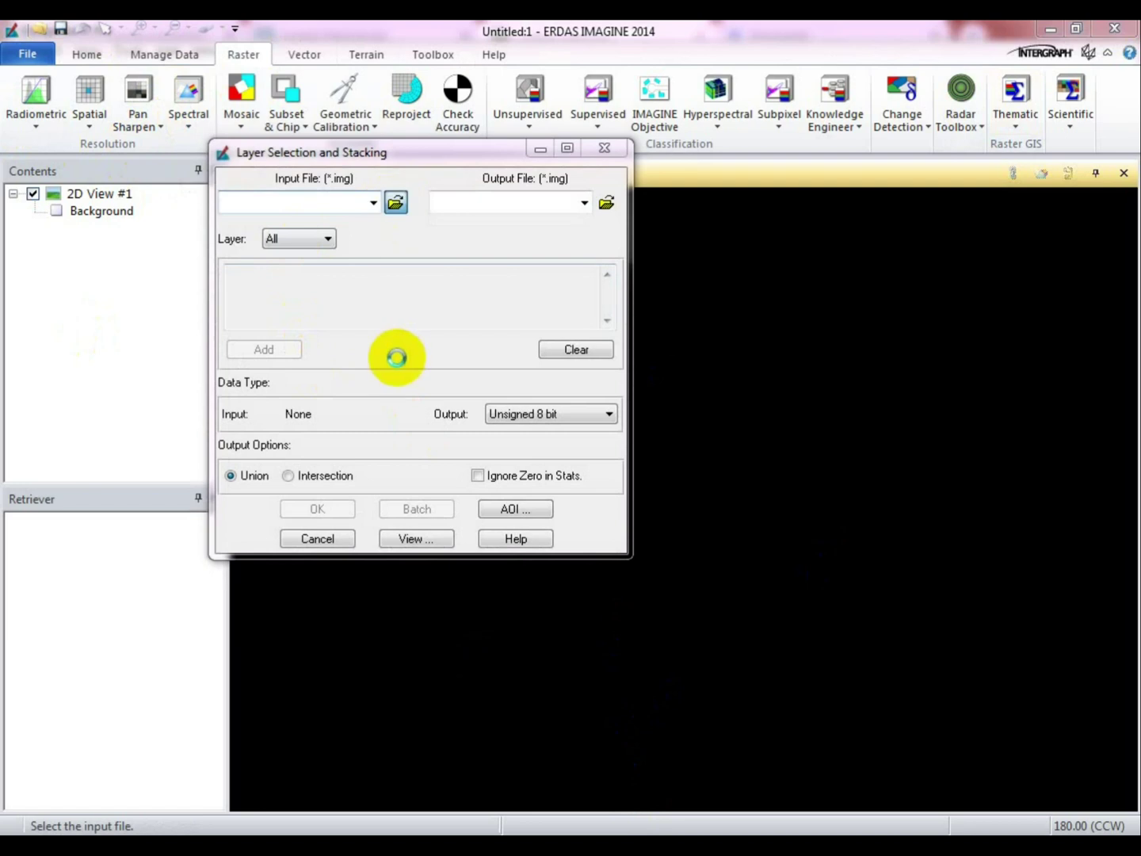
click(348, 232)
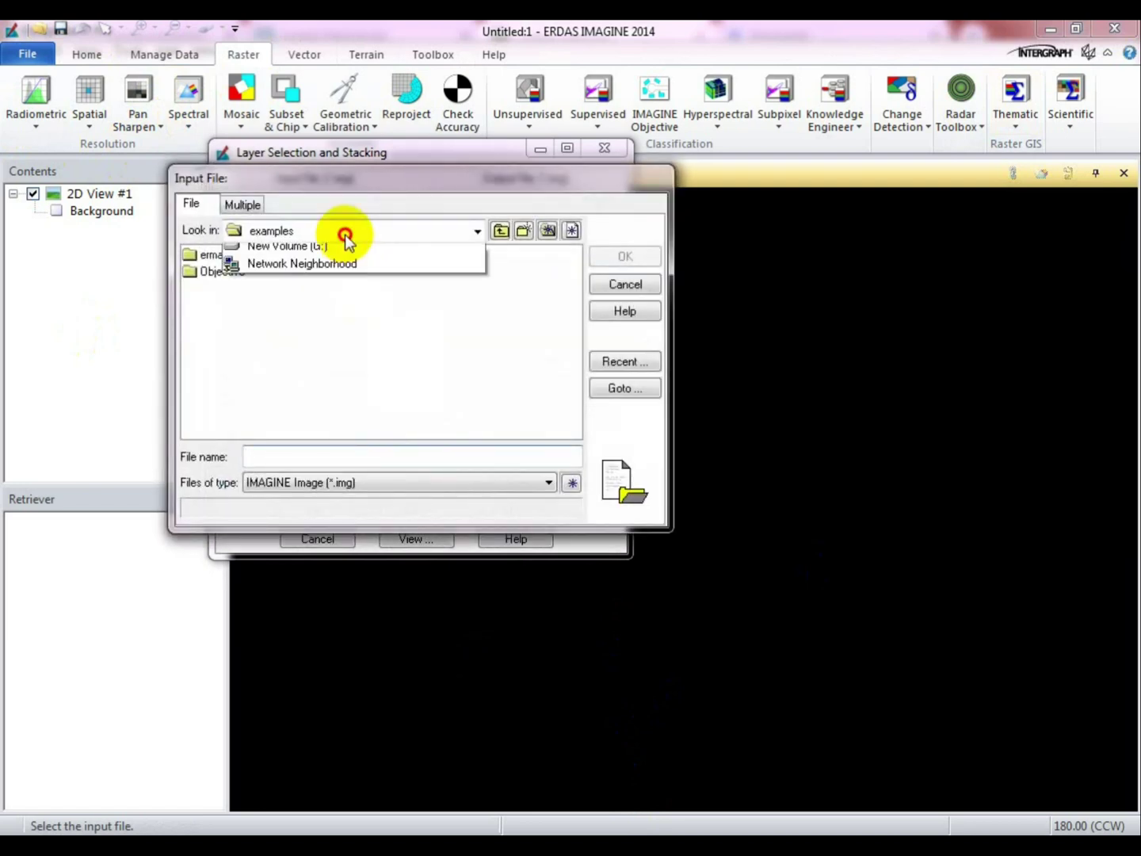
click(278, 377)
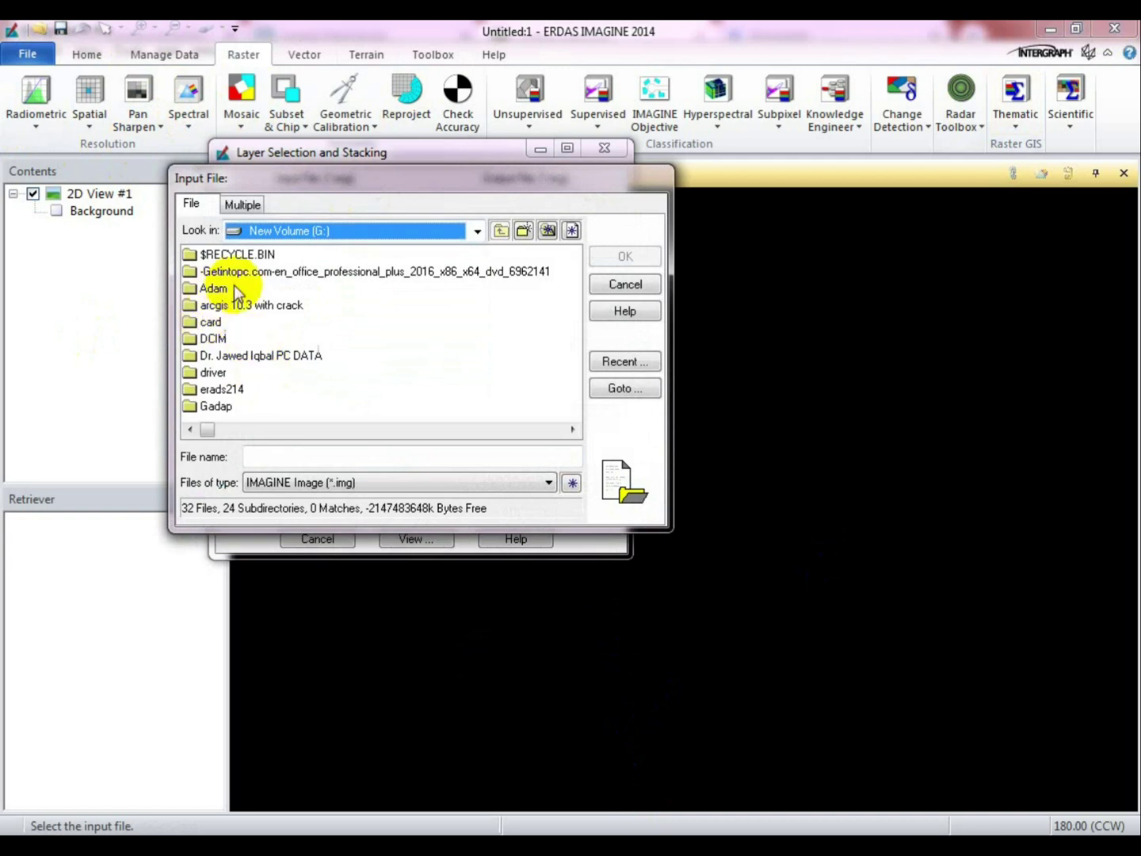
click(259, 275)
key(l)
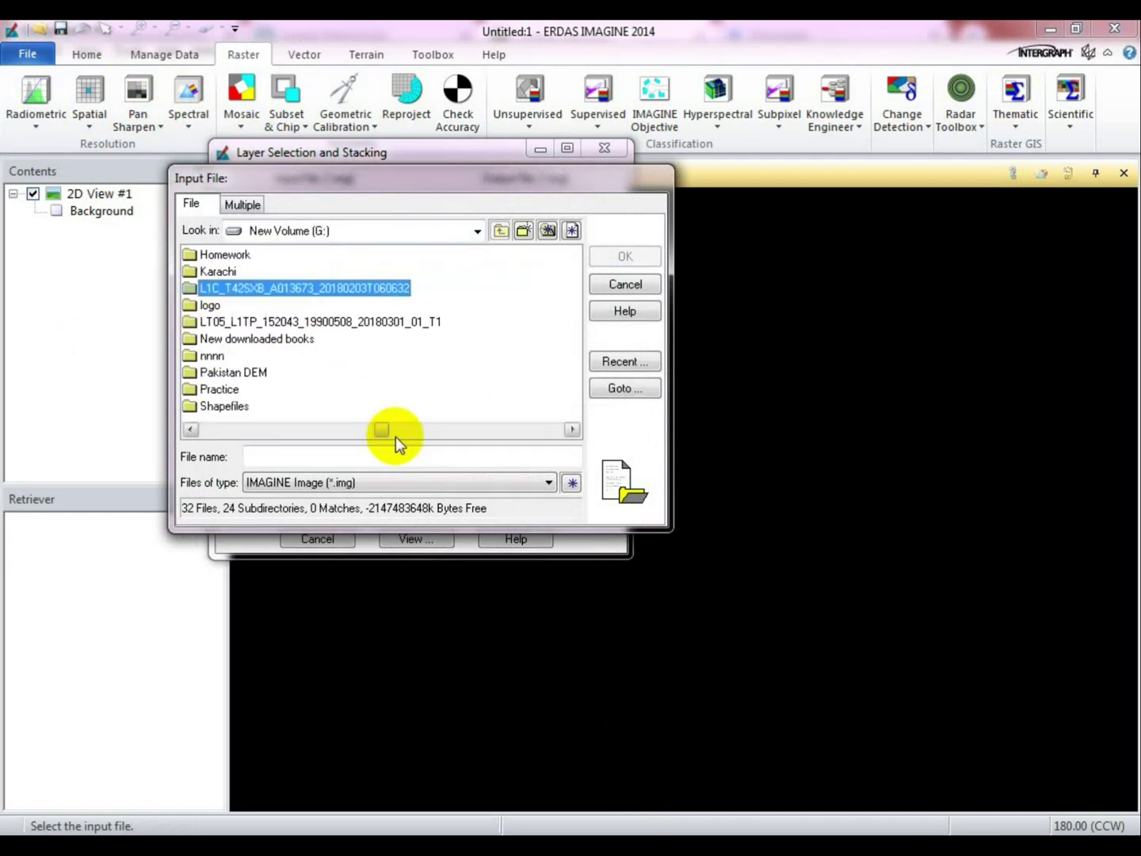
click(290, 326)
double_click(291, 325)
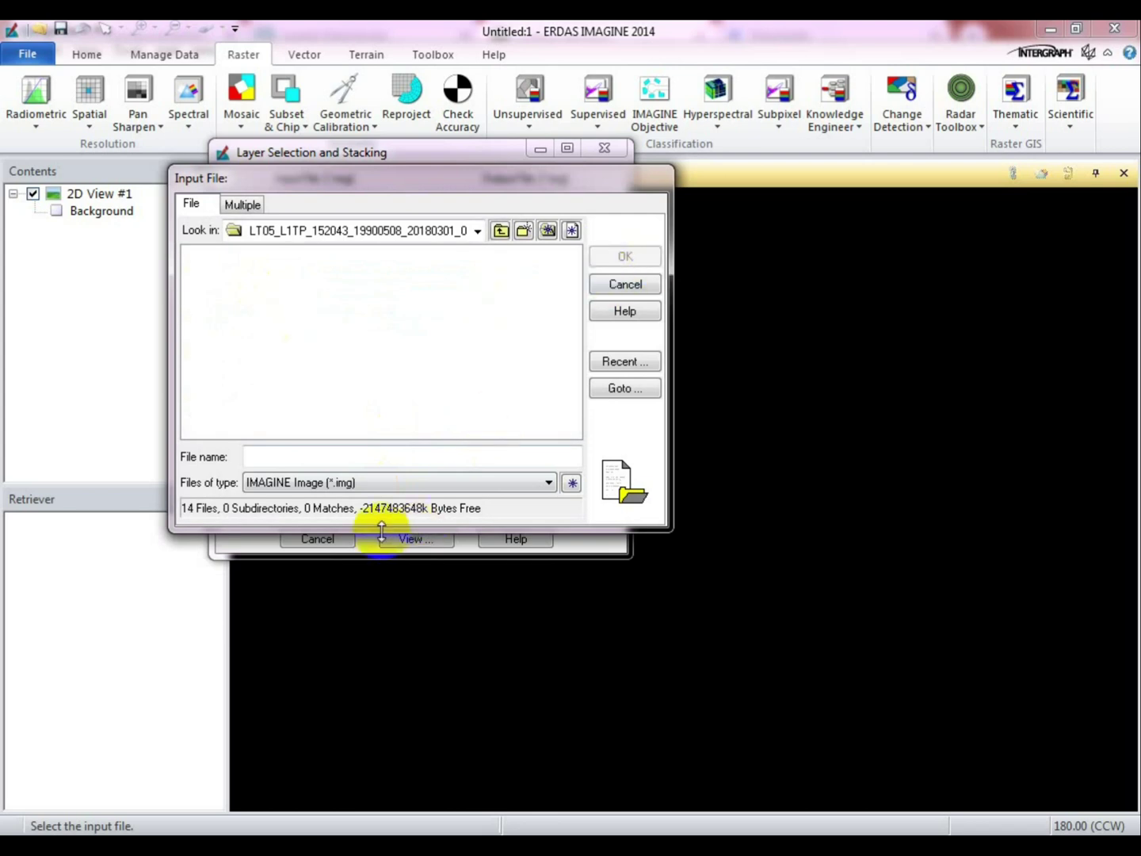
Set the input file type to TIFF and add the band 1 image (B1.TIF) to the layer stack list.
click(345, 482)
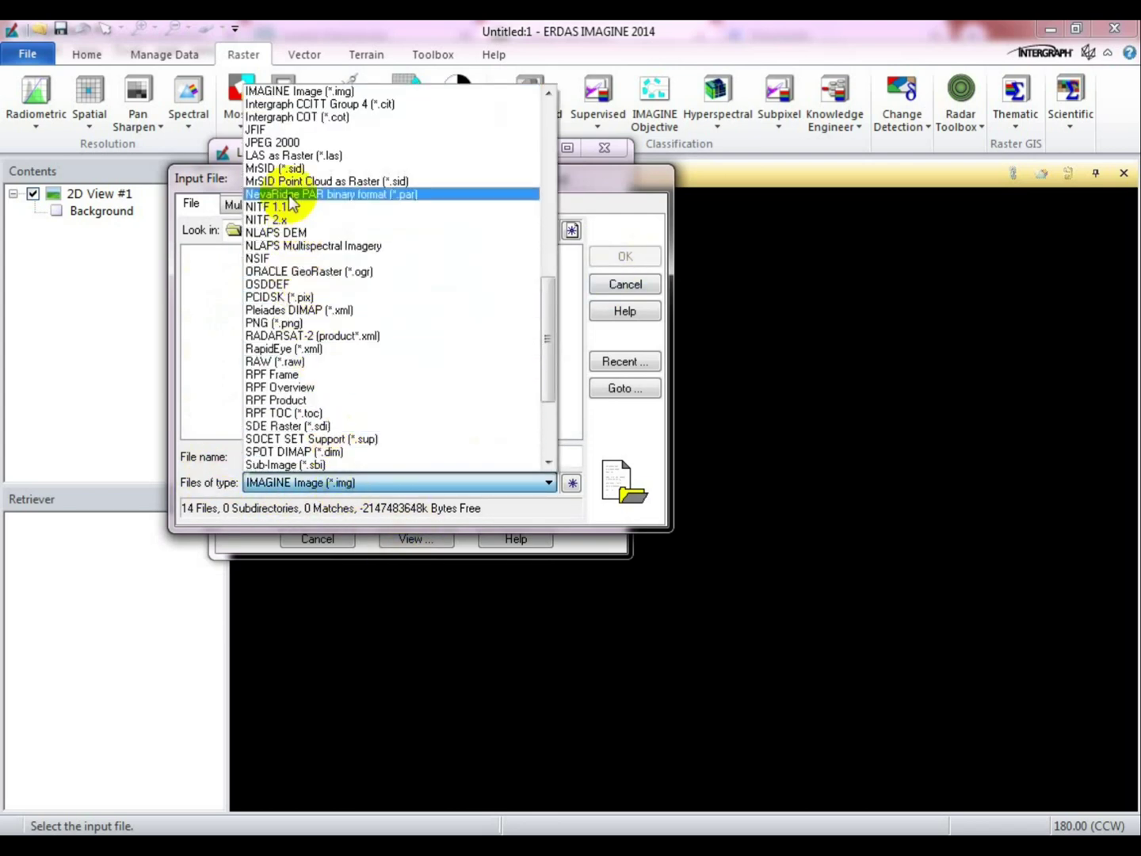
scroll(290, 333, down, 4)
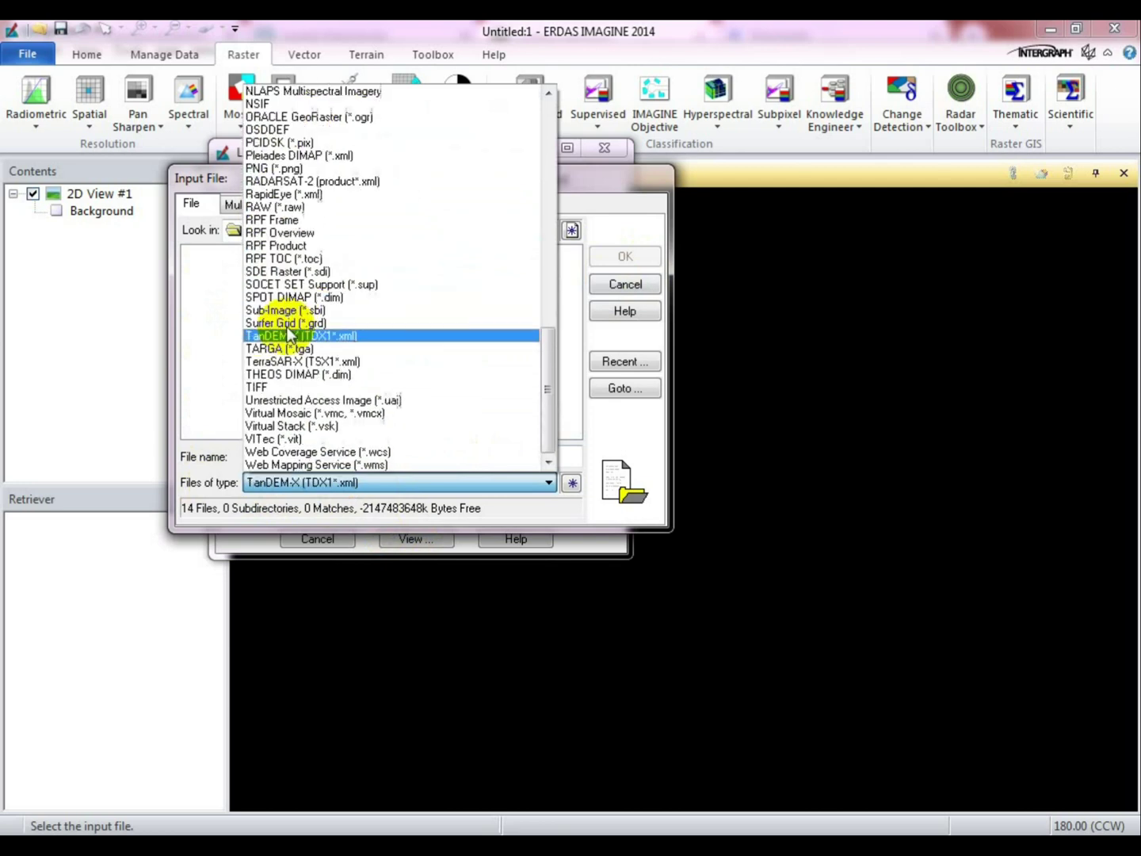
click(281, 388)
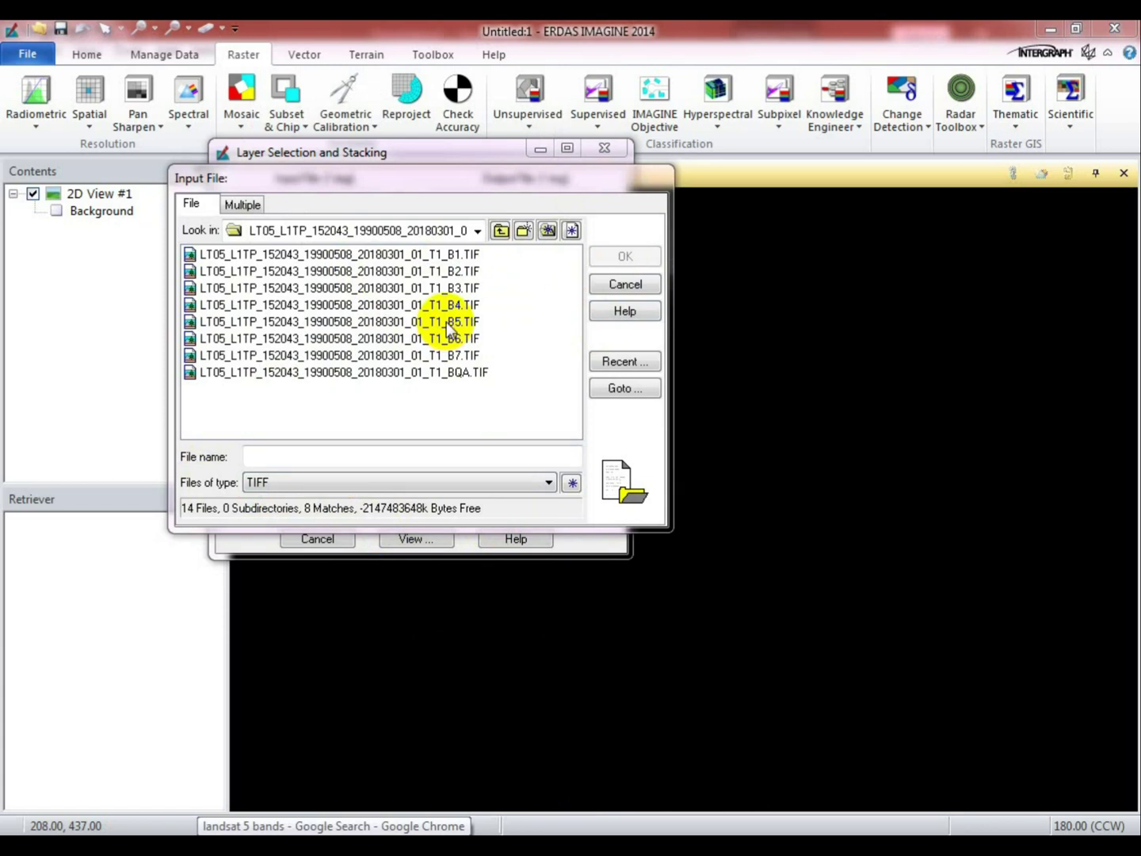
click(403, 254)
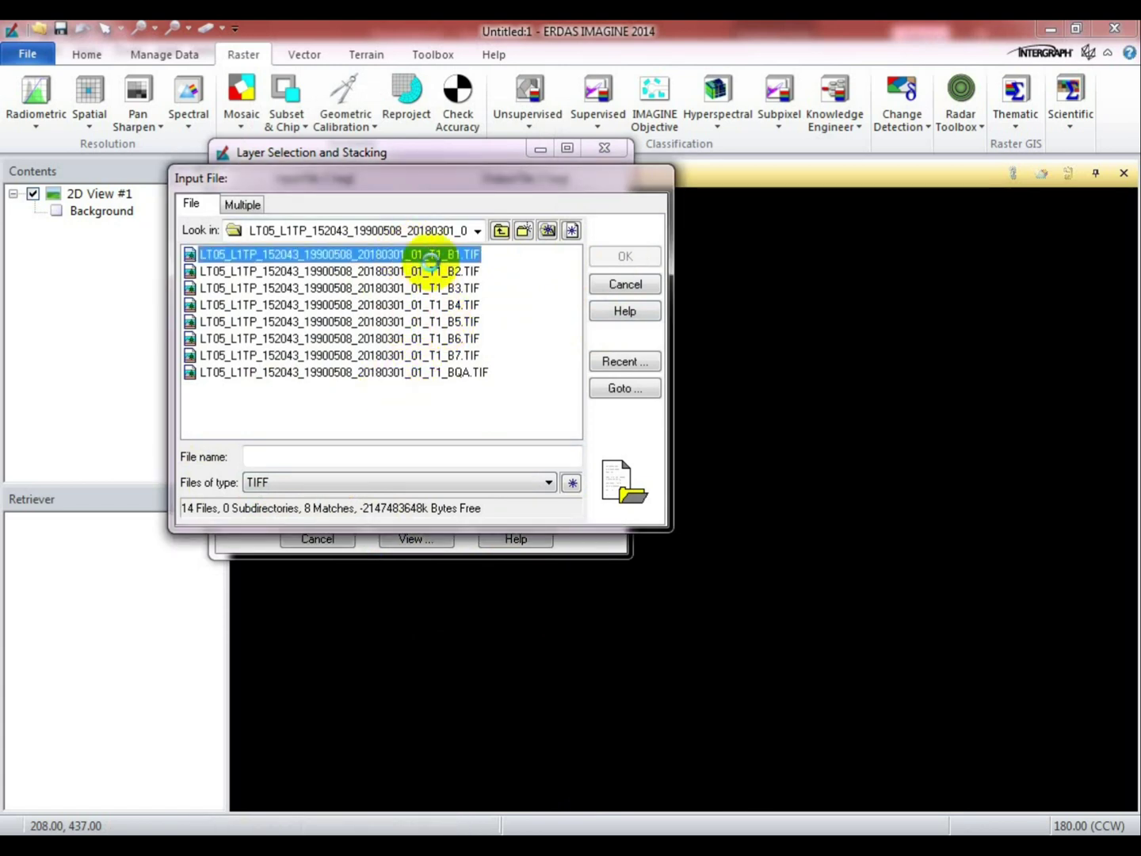
click(625, 256)
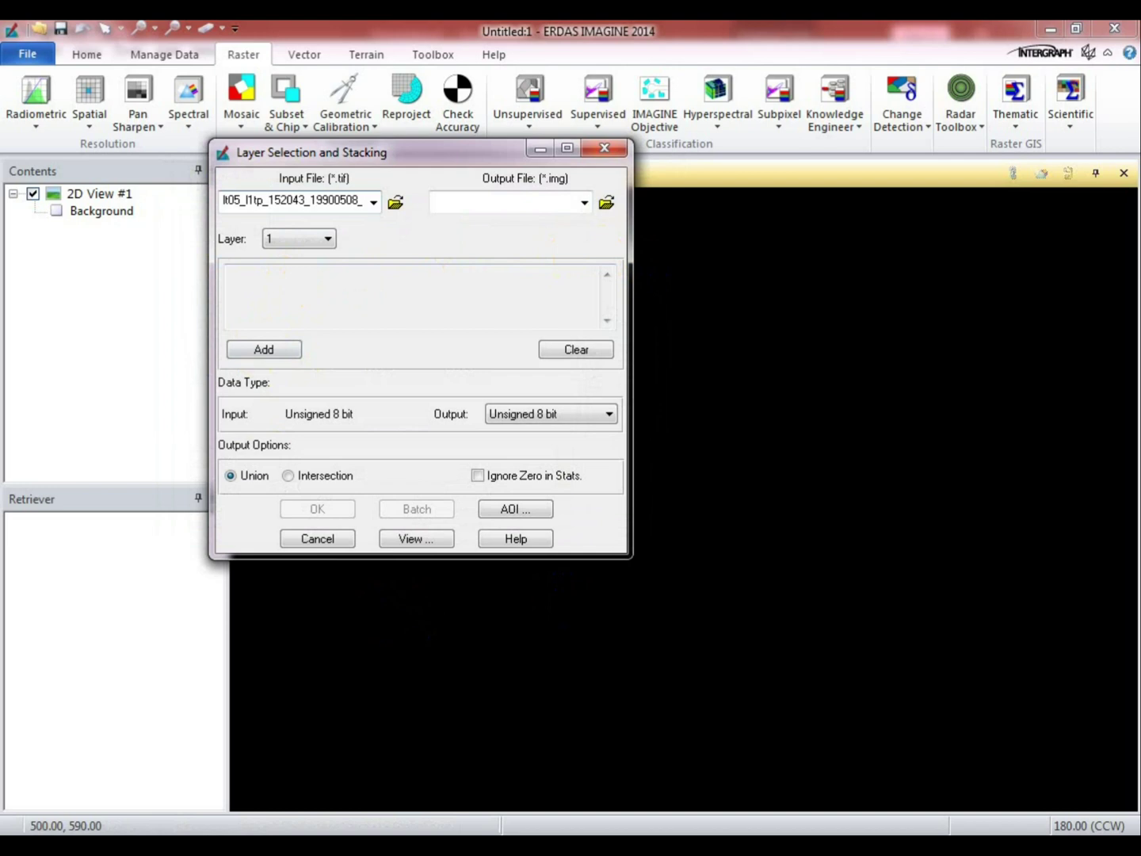
click(297, 207)
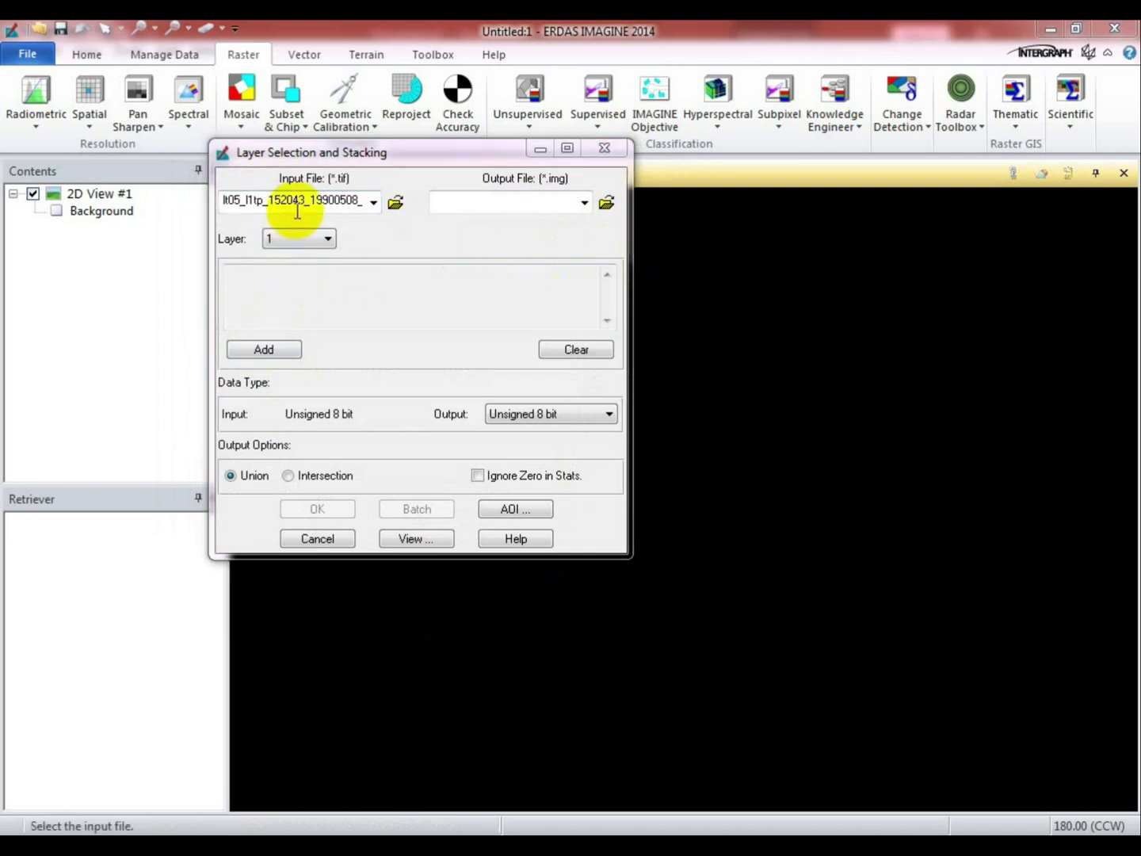
click(260, 349)
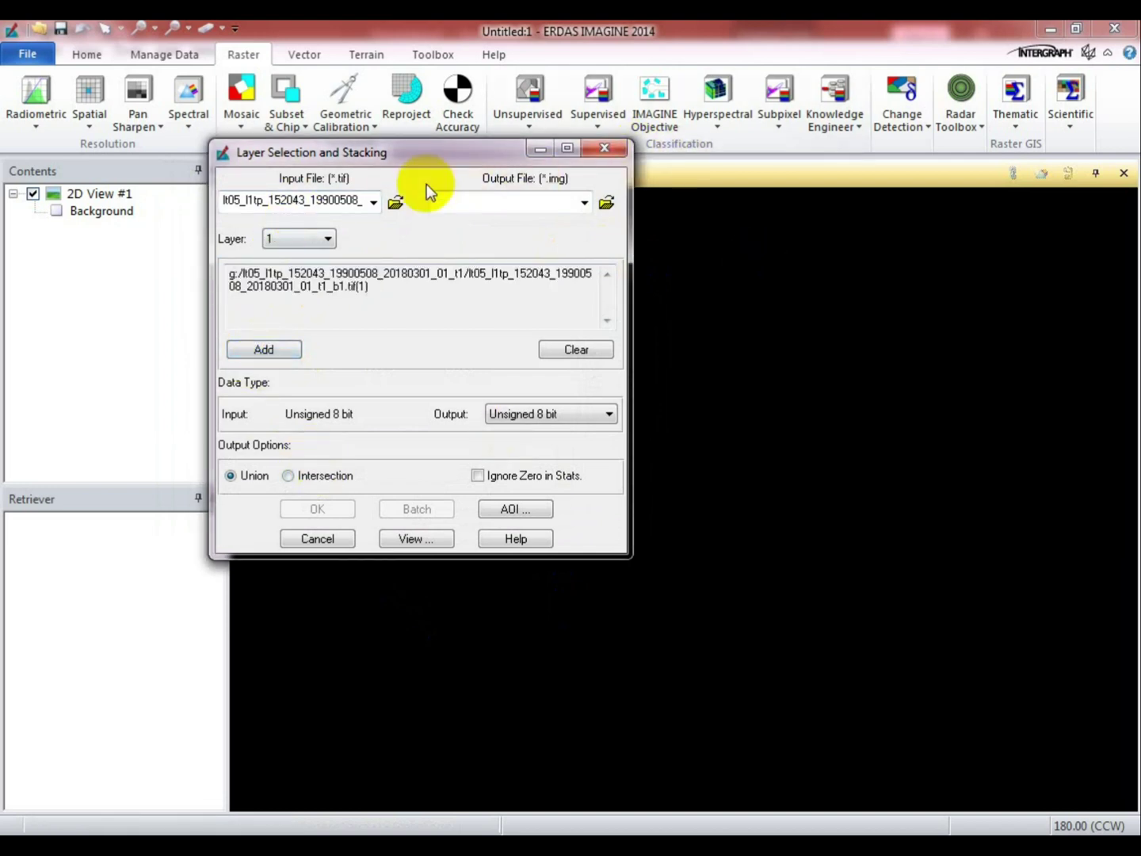
Add the band 2 and band 3 images (B2.TIF and B3.TIF) to the layer stack list.
click(396, 203)
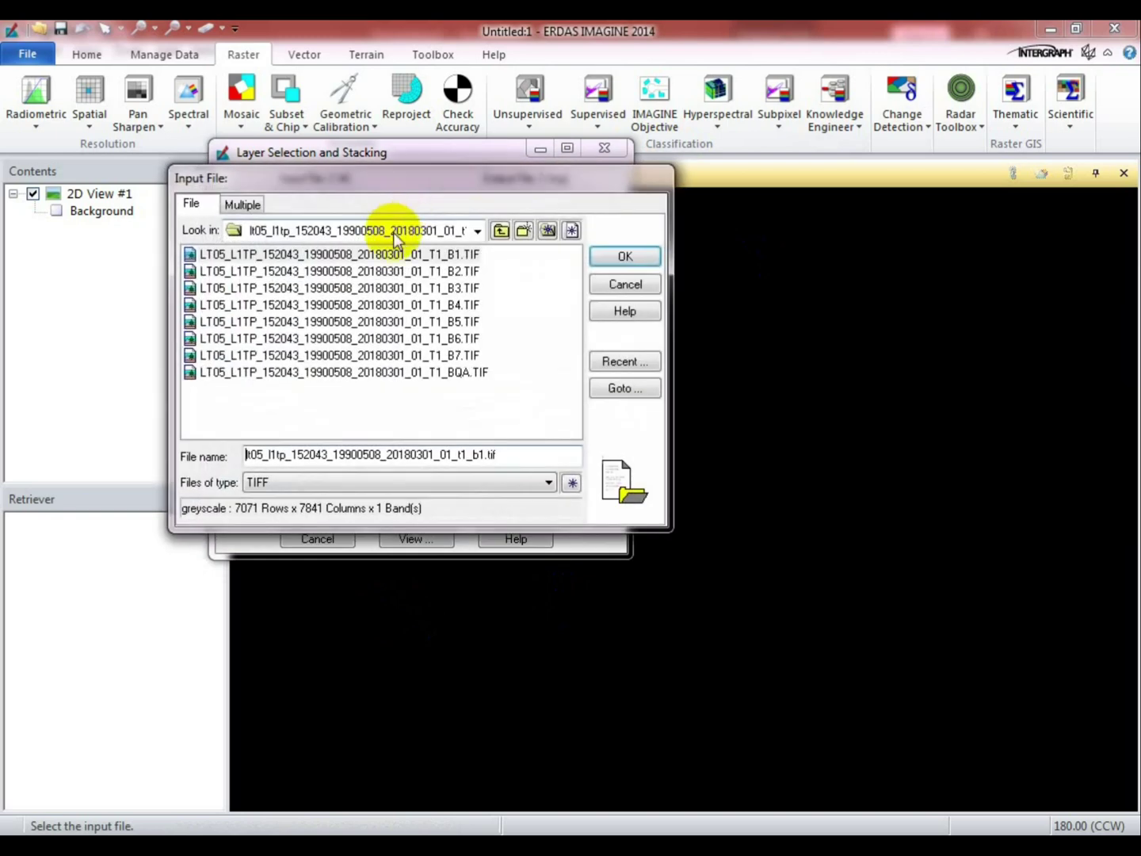
click(397, 273)
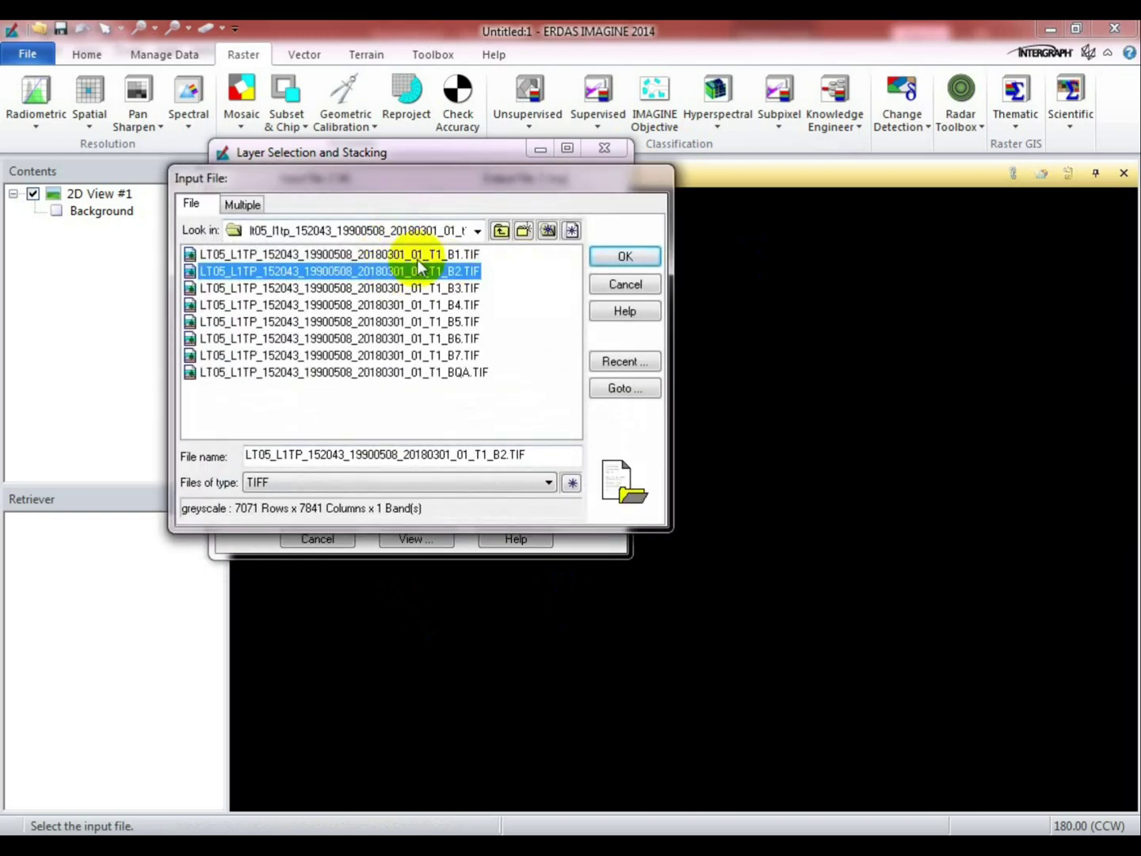
click(625, 258)
click(264, 349)
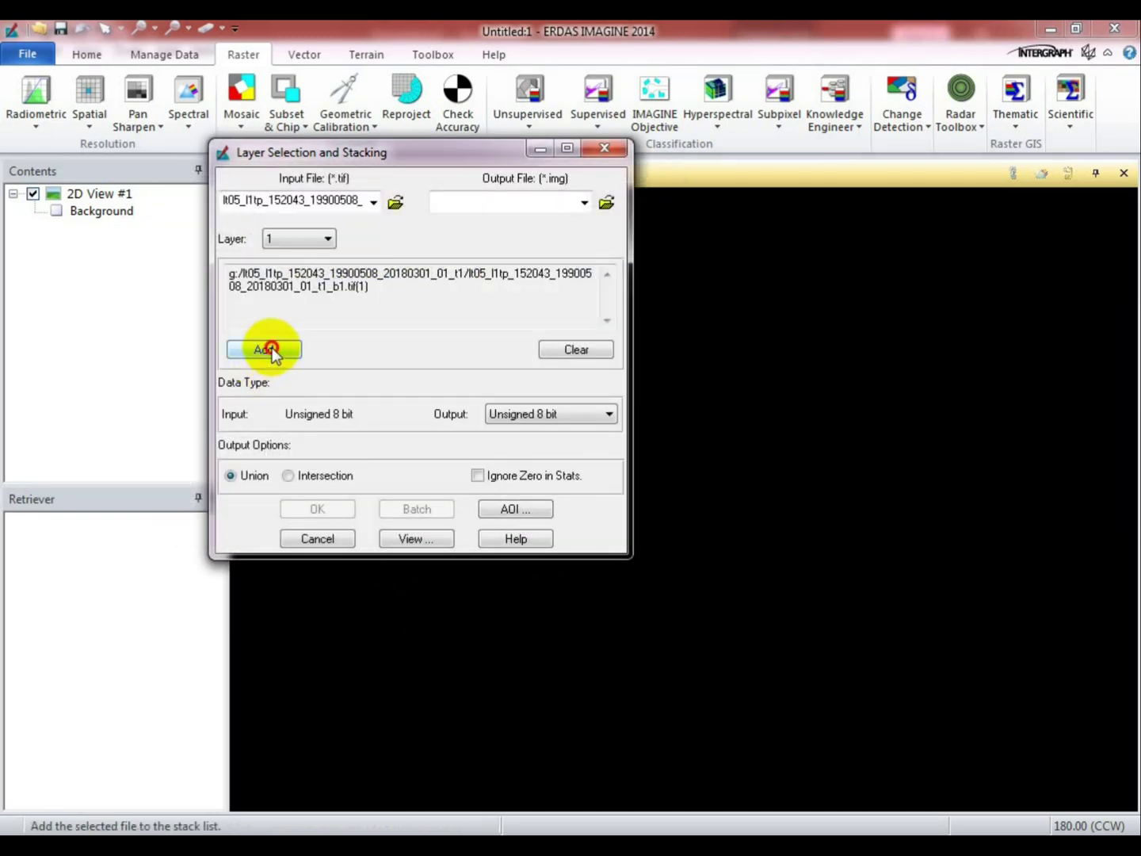
click(397, 207)
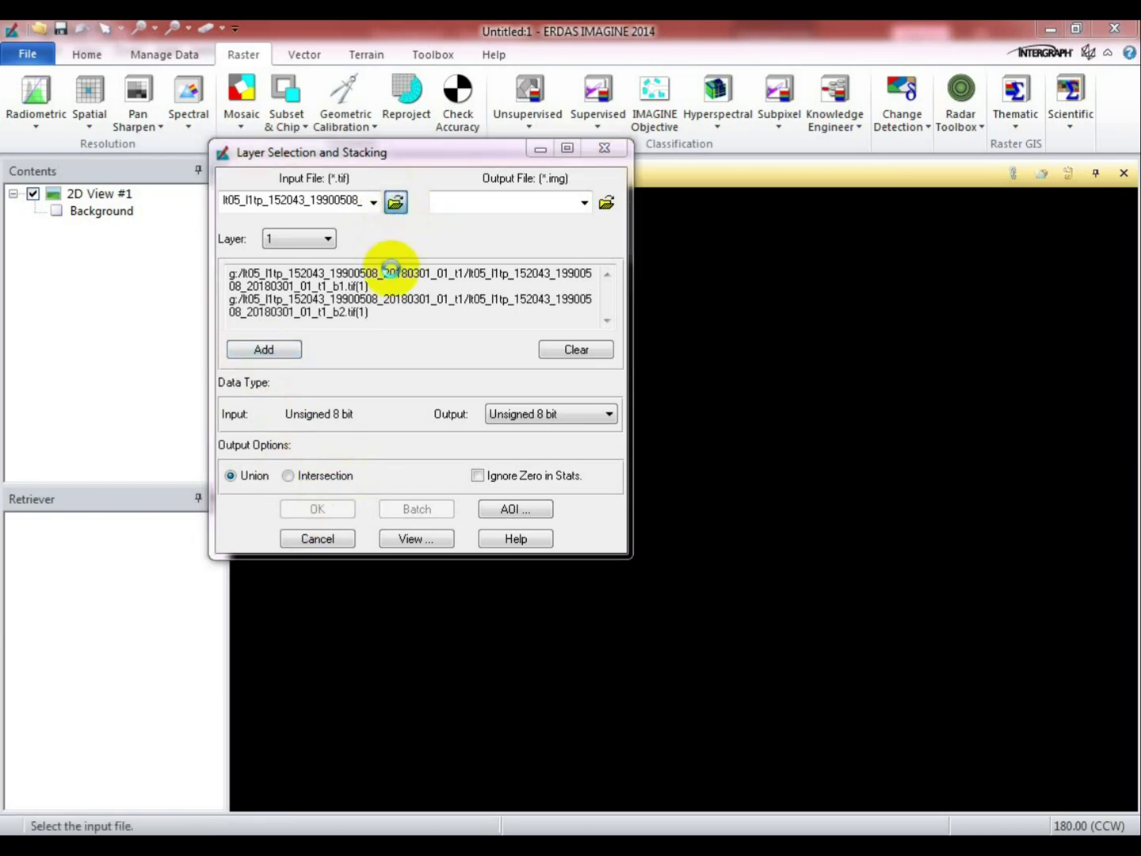
click(400, 288)
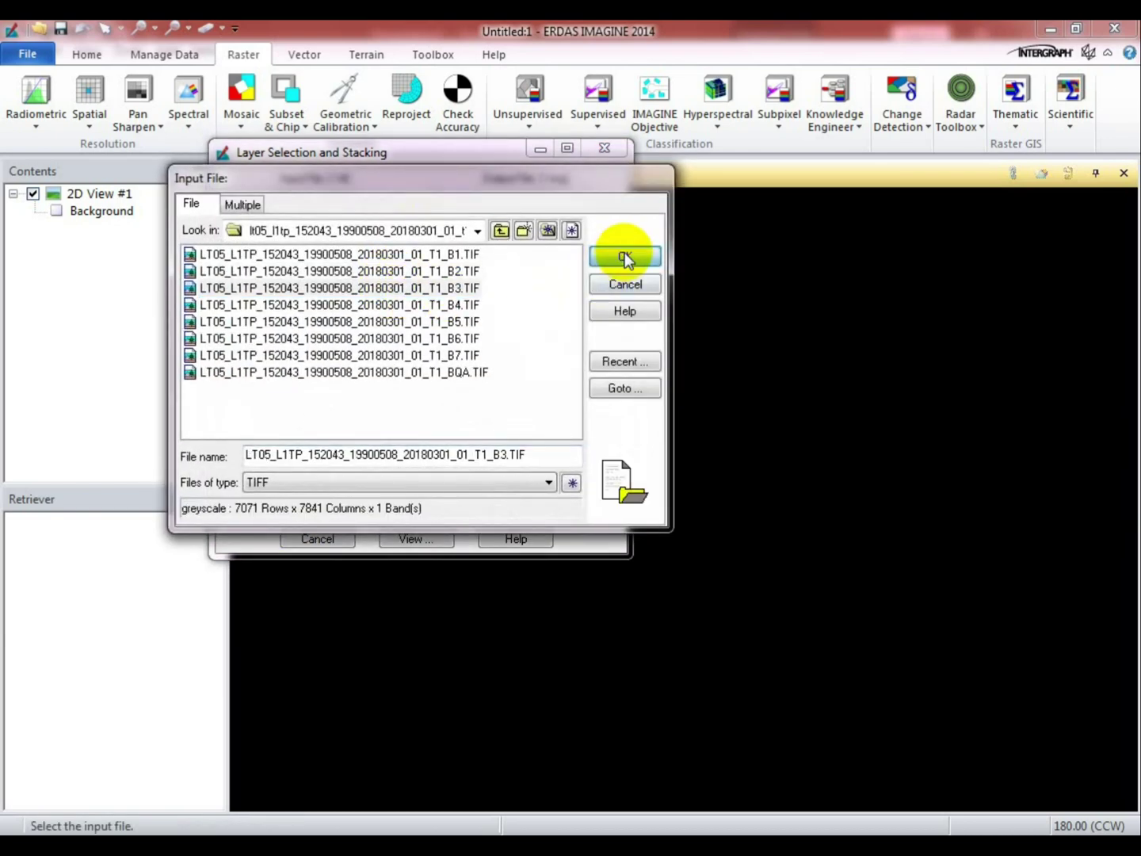
click(623, 257)
click(264, 349)
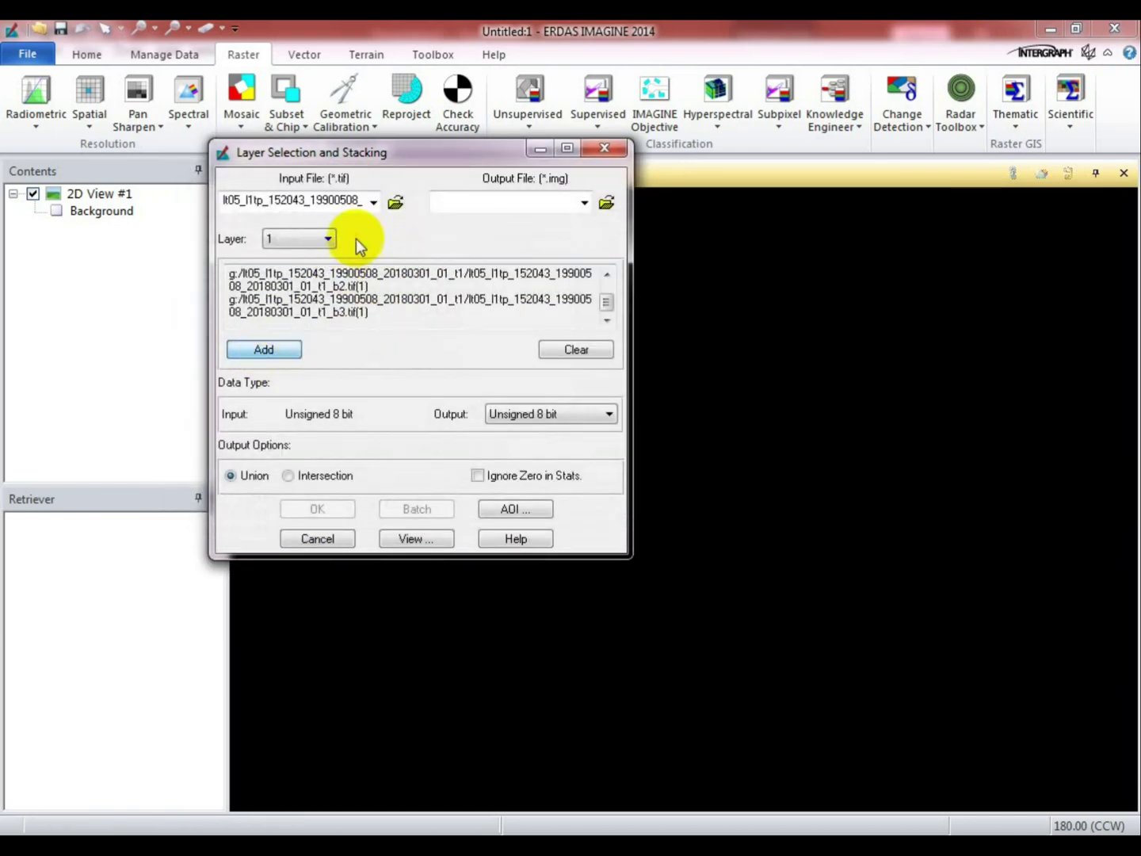
Add the band 4 and band 5 images (B4.TIF and B5.TIF) to the layer stack list.
click(396, 204)
double_click(408, 305)
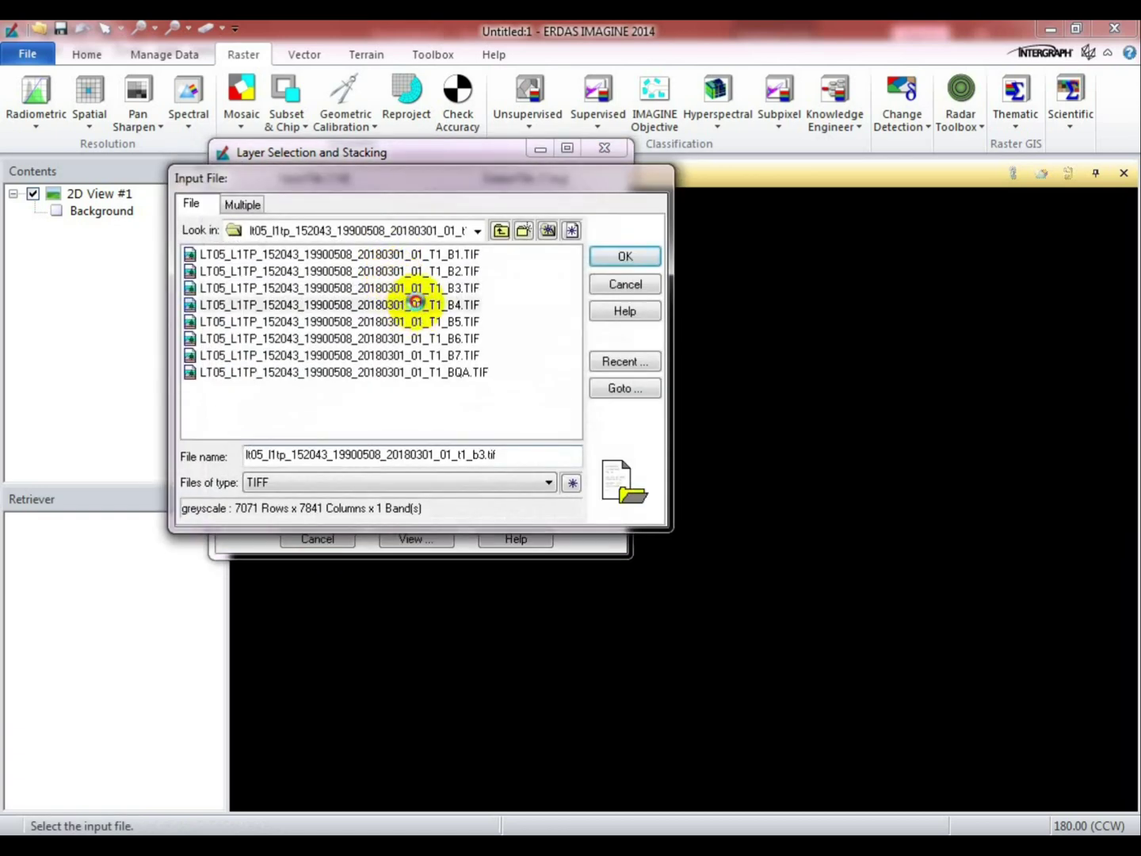
click(286, 349)
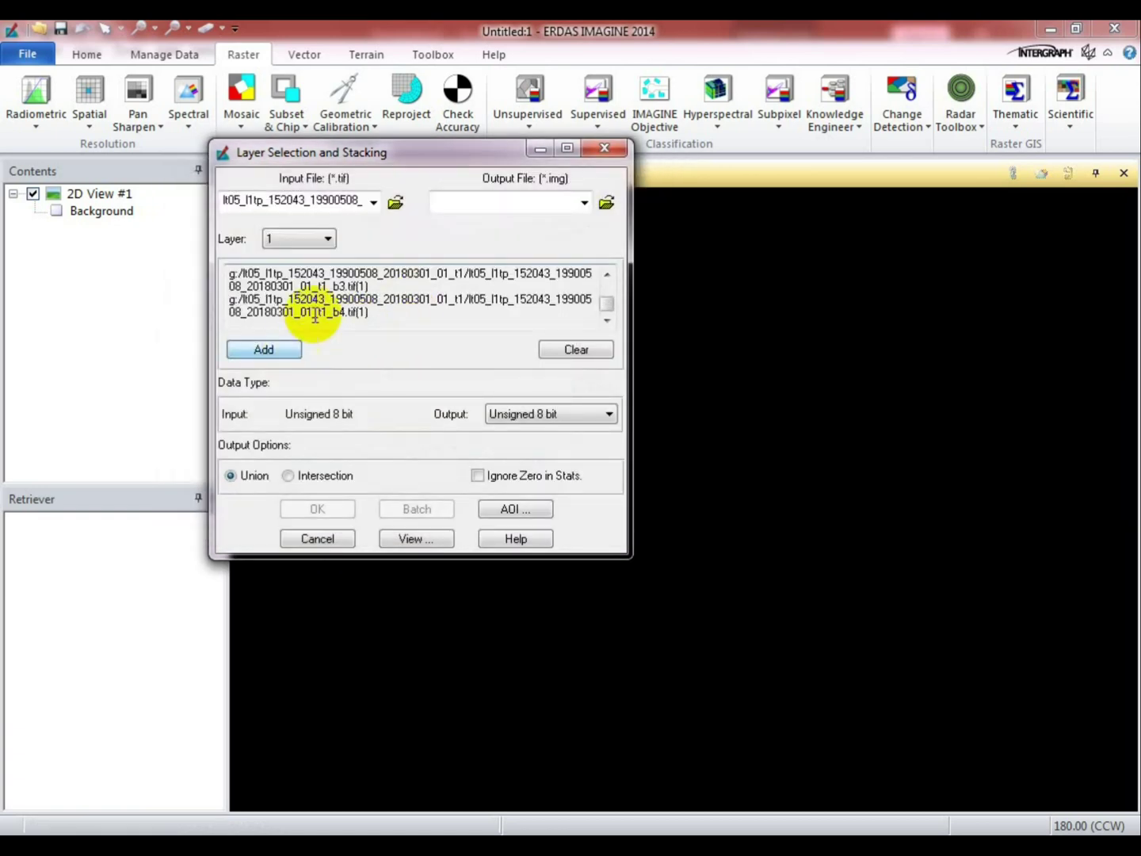
click(395, 204)
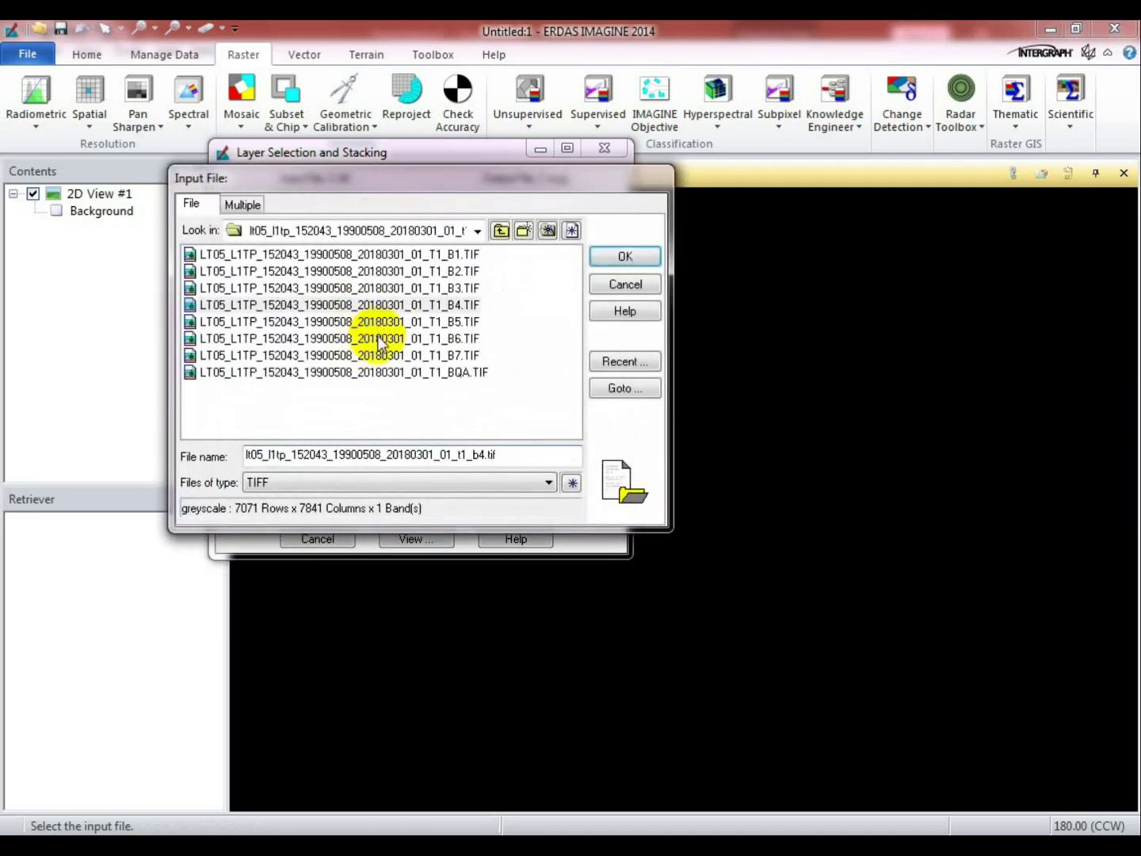
double_click(387, 324)
click(286, 349)
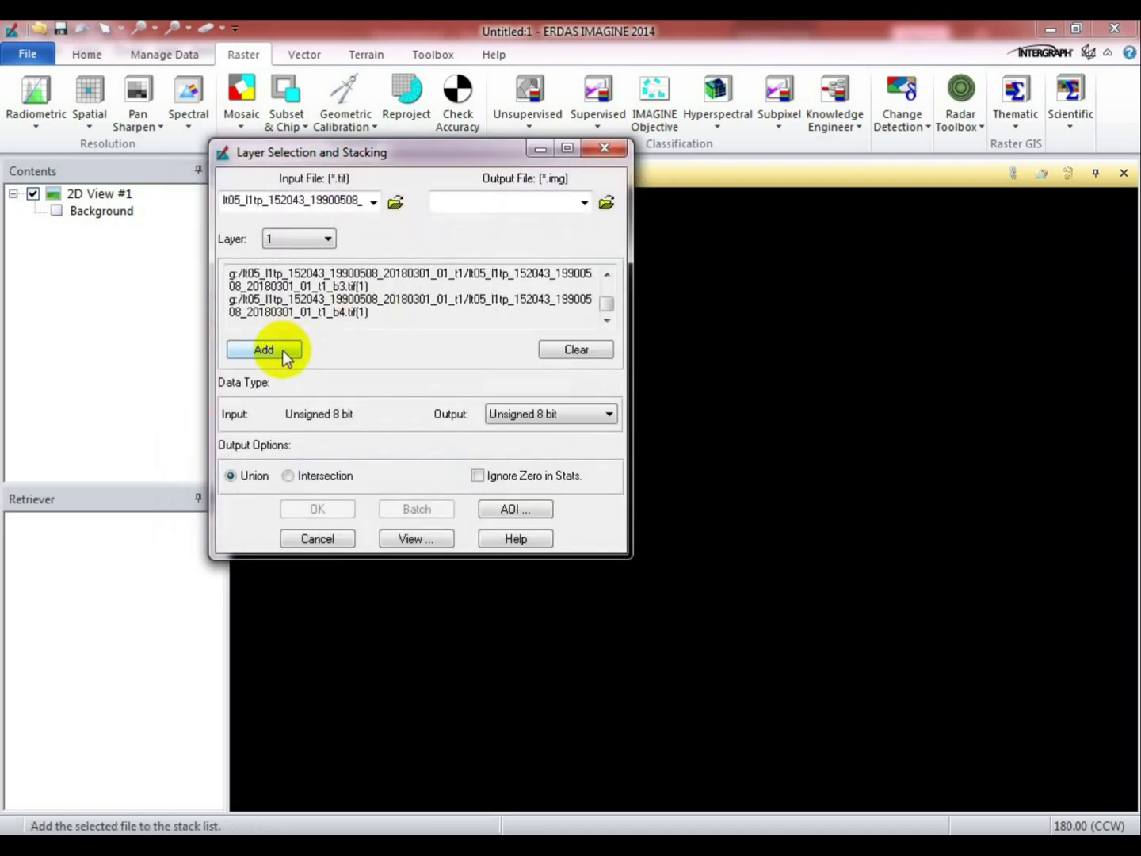
drag(370, 313, 334, 318)
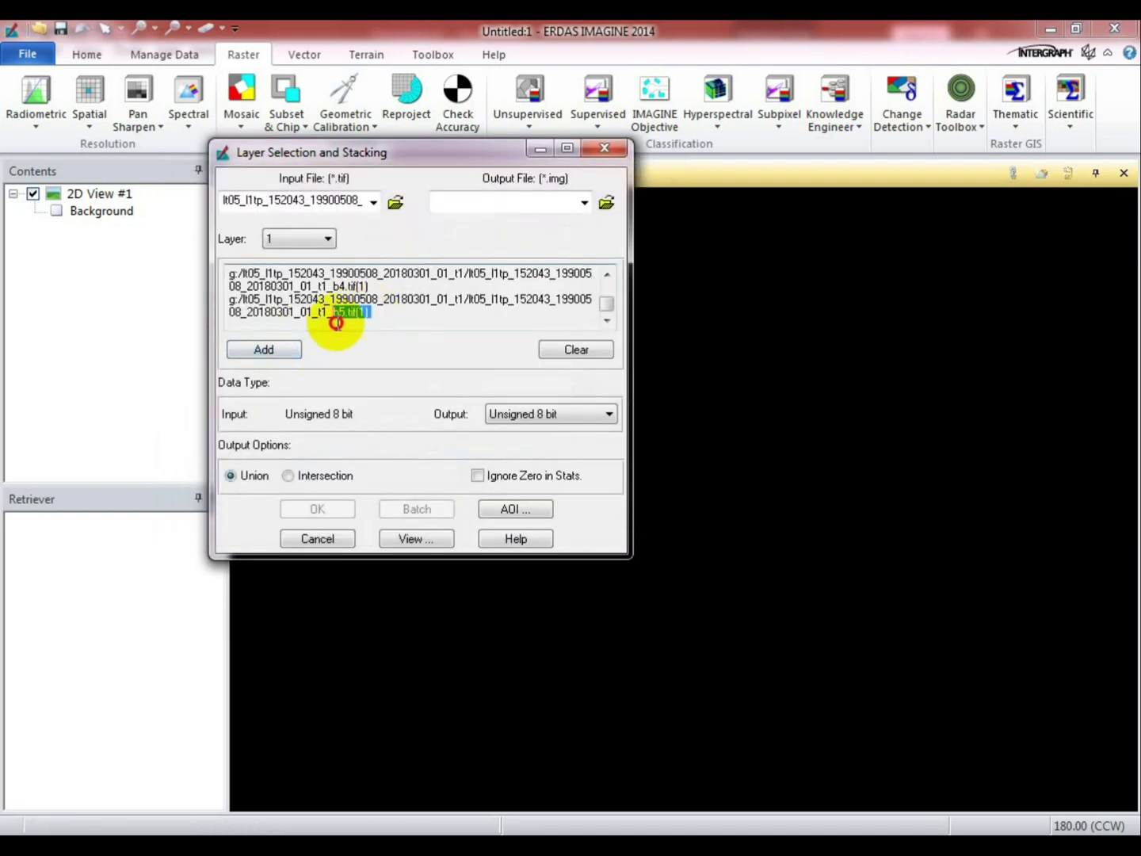
Start choosing the output file for the layer stack and review the available output file types.
click(606, 203)
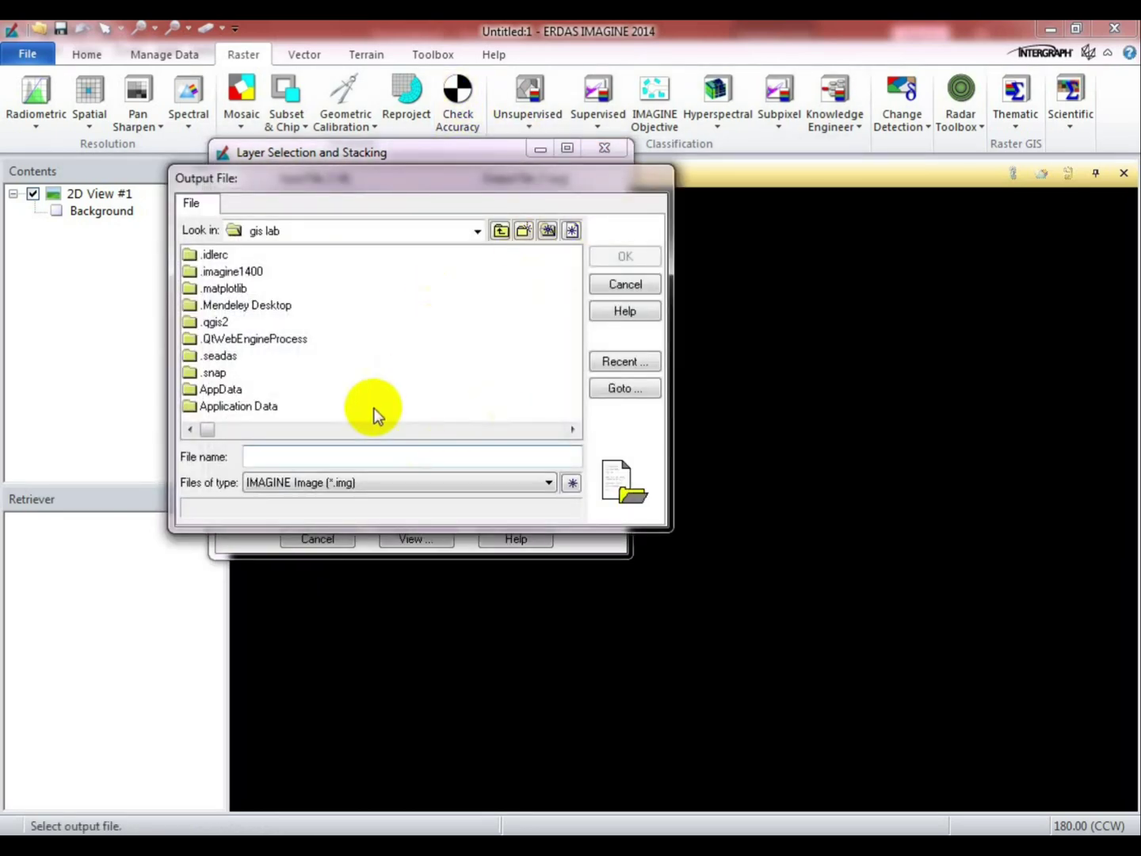
click(339, 484)
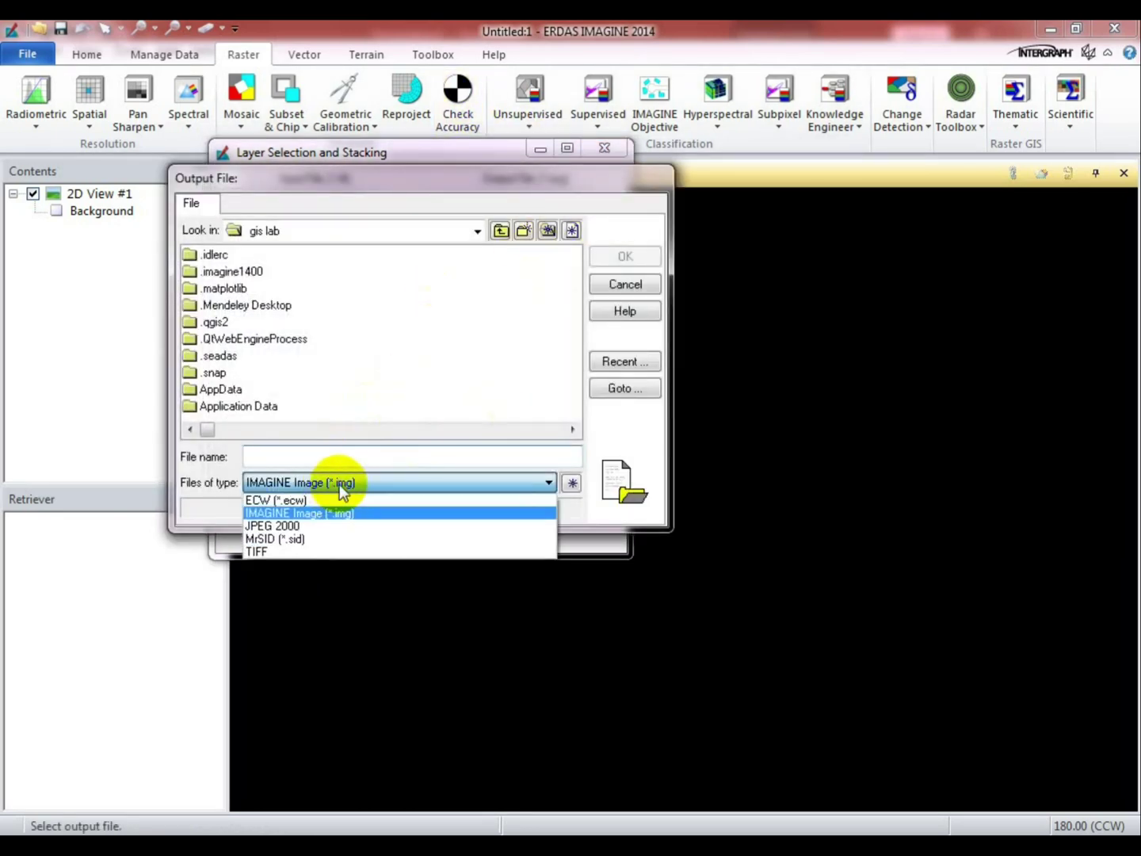
click(286, 541)
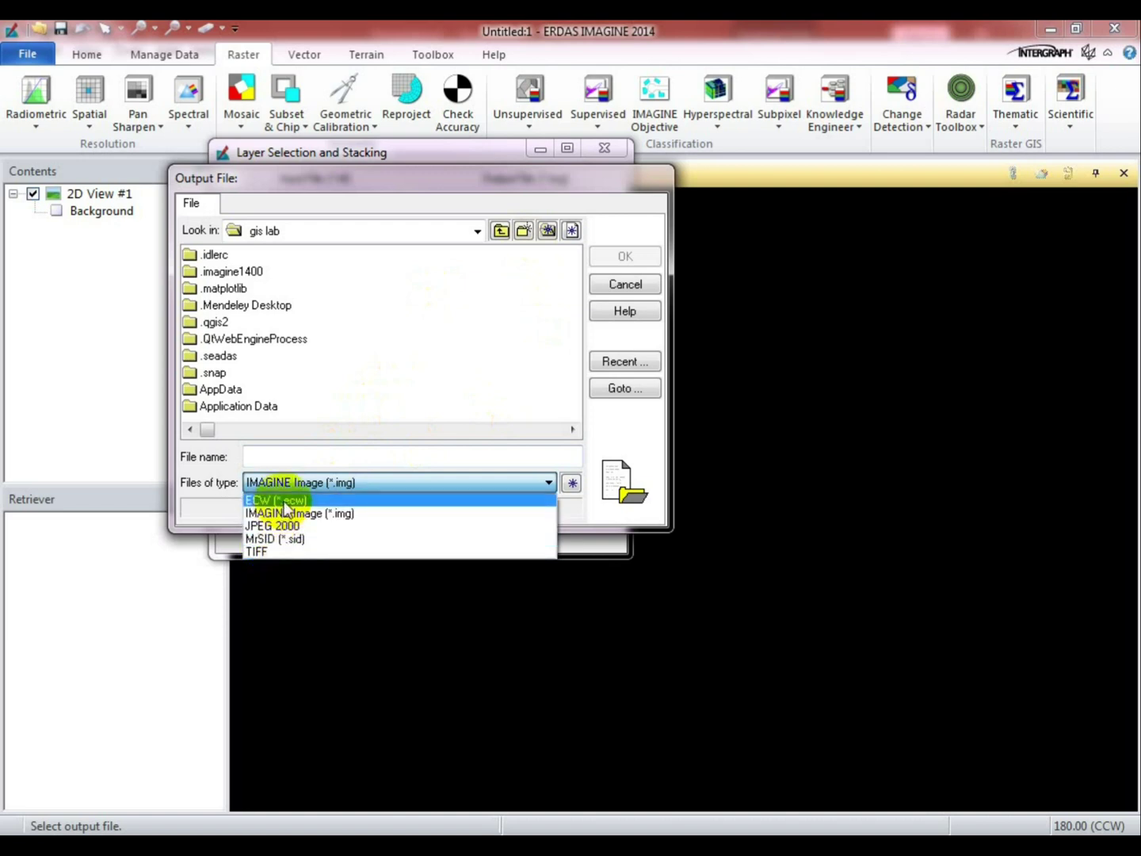
click(336, 186)
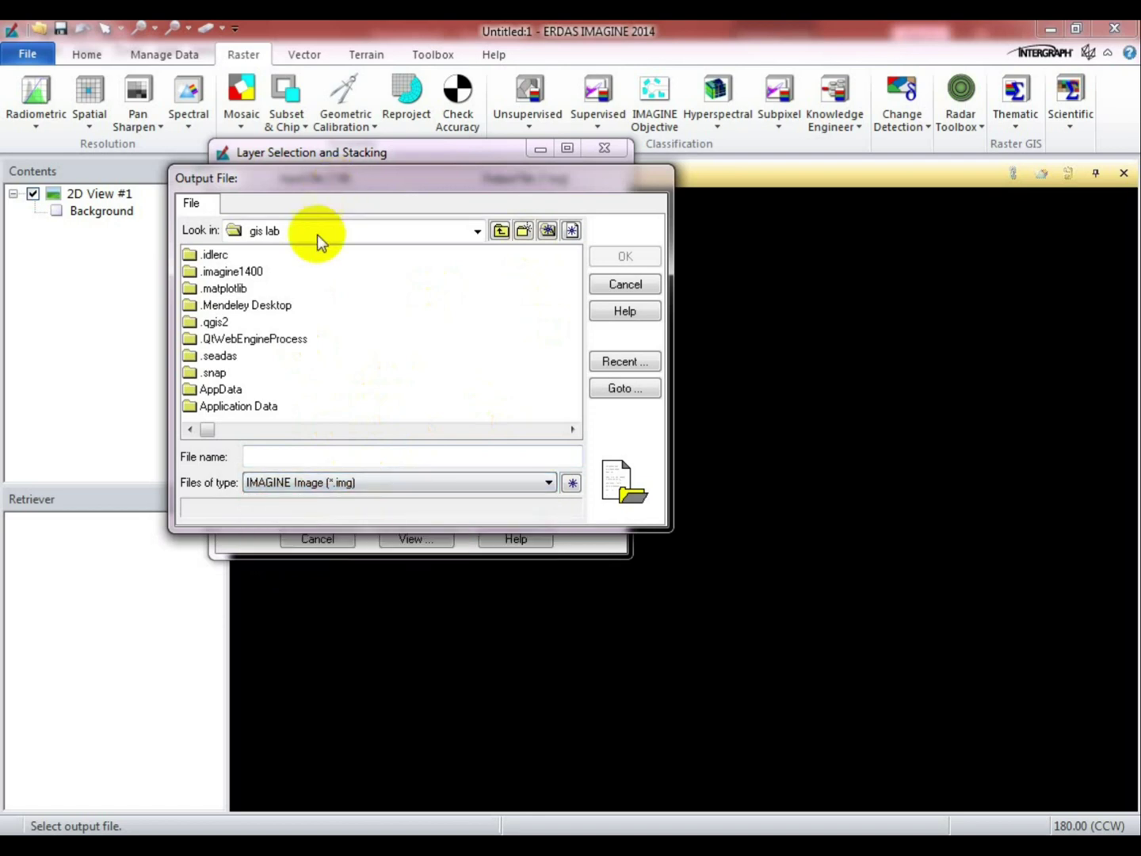
click(349, 233)
click(259, 318)
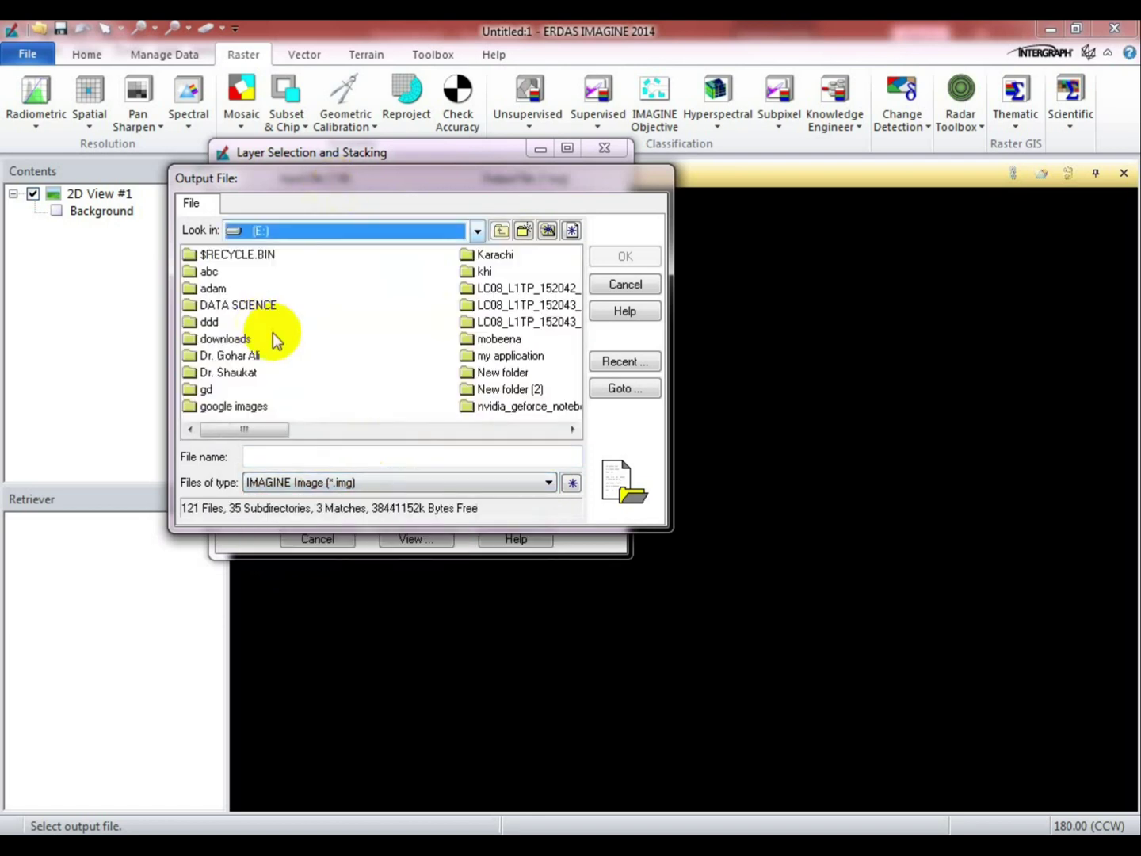
click(499, 388)
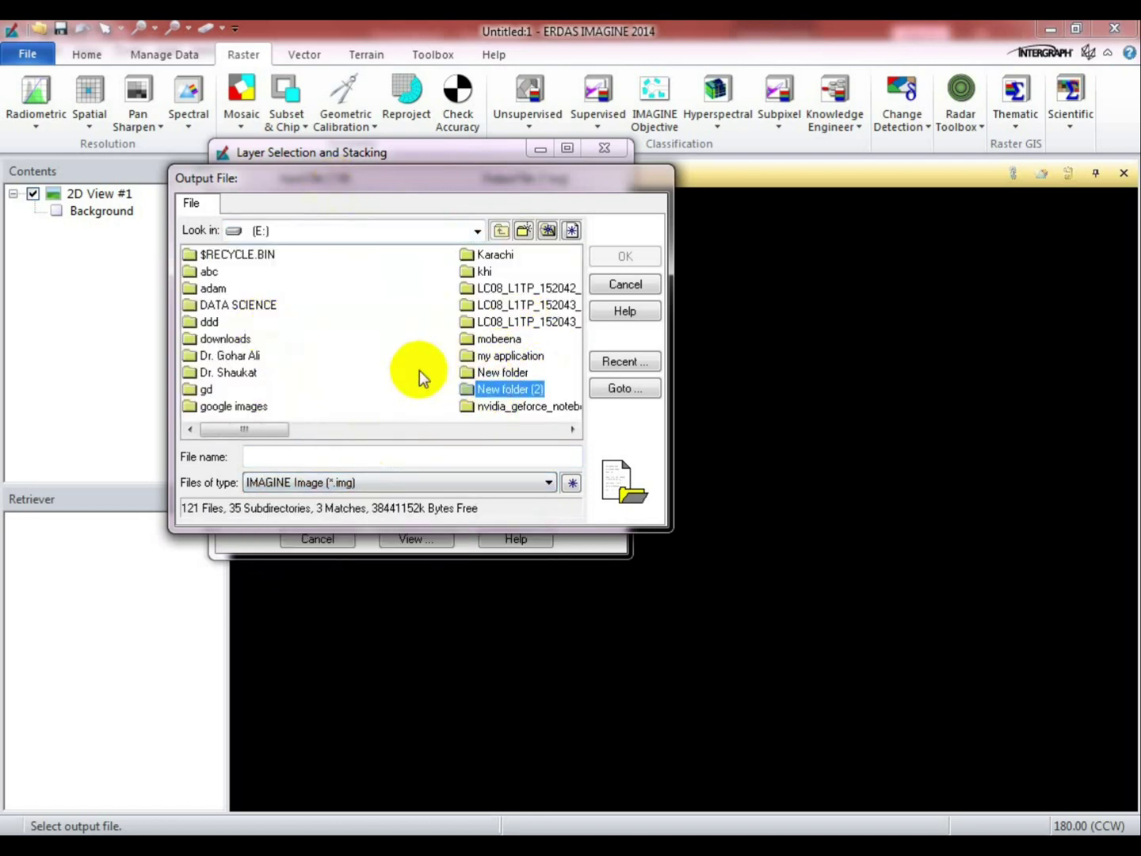
Set the output location to folder LT05_L1TP_152043_19900508_20180301_01_T1 on New Volume (G:).
click(362, 234)
click(318, 306)
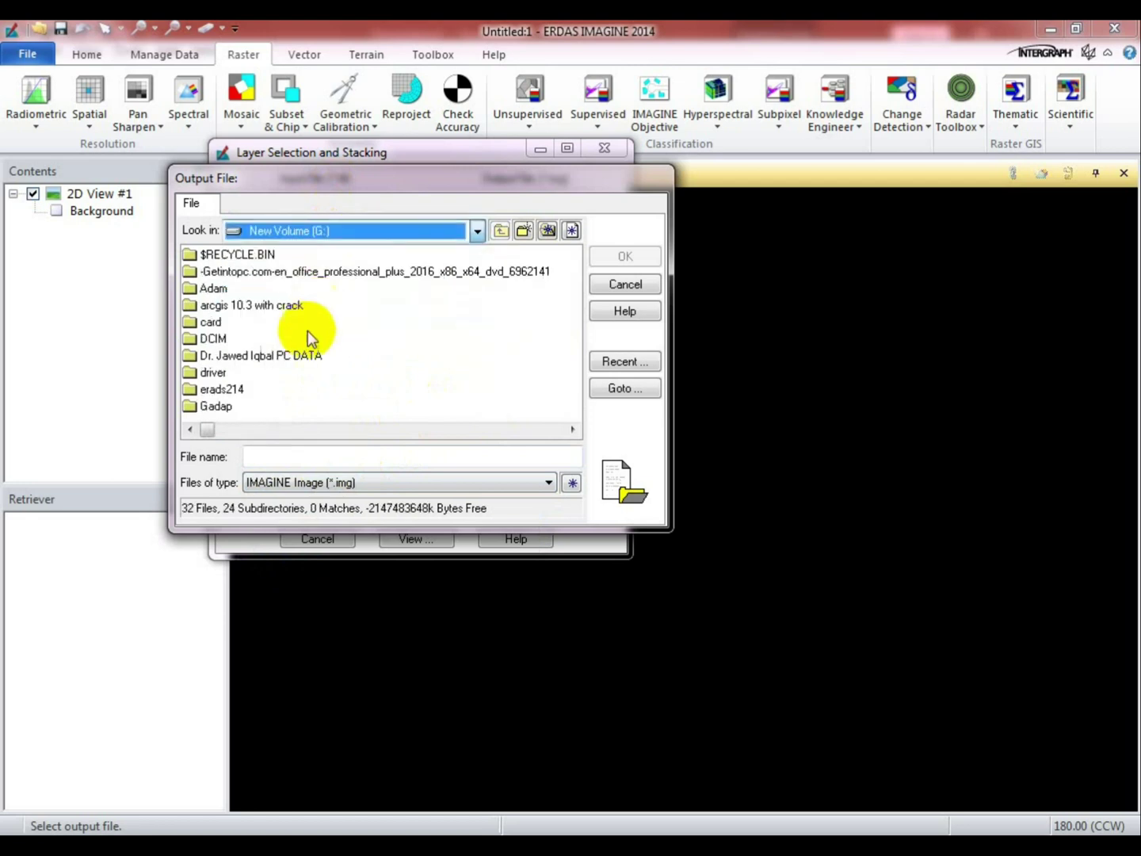
click(252, 272)
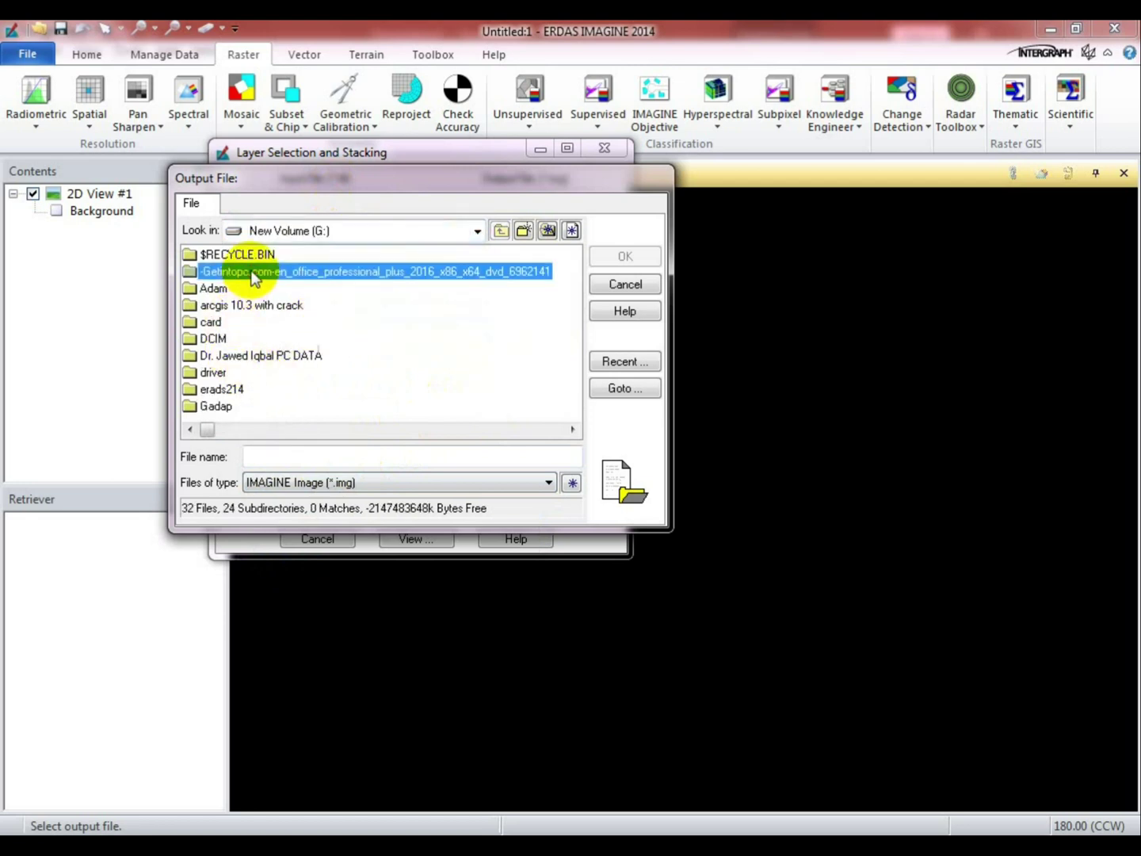
scroll(253, 277, down, 1)
click(261, 287)
click(275, 322)
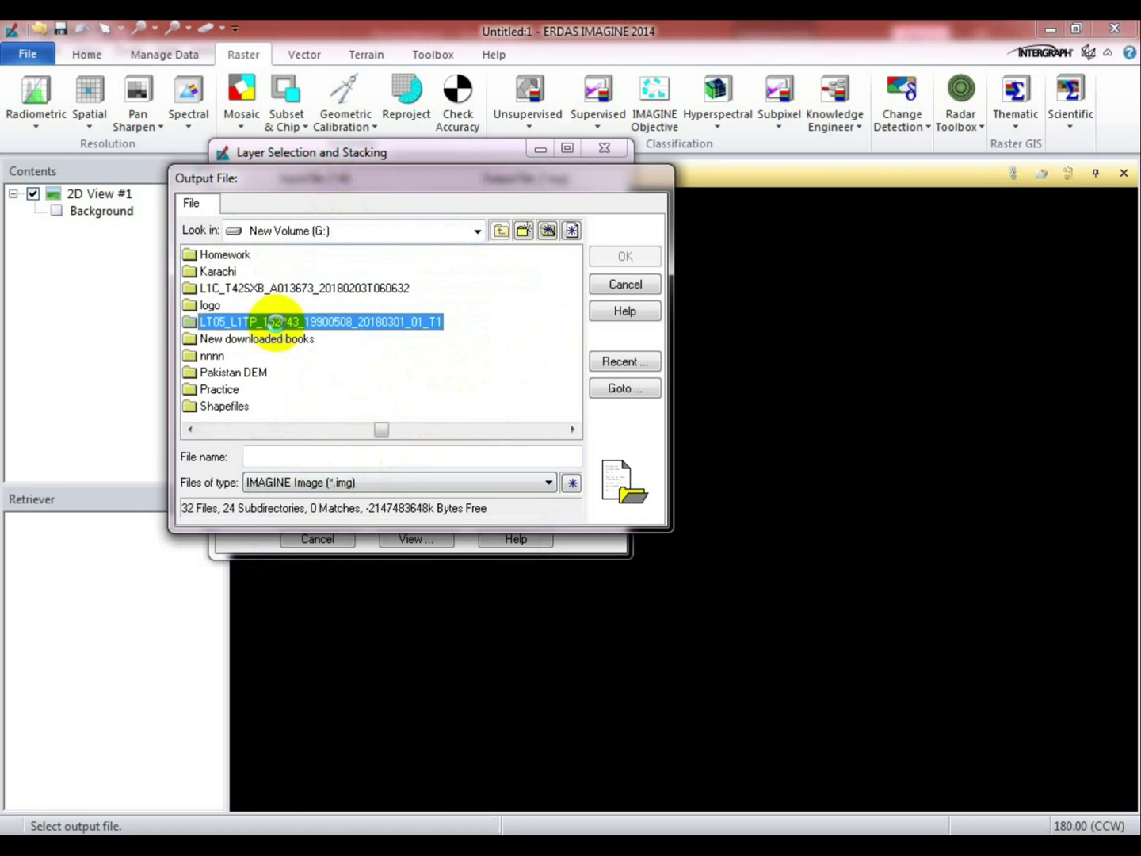
double_click(274, 321)
Set the output file type to TIFF, name the output file Stack and confirm it.
click(268, 480)
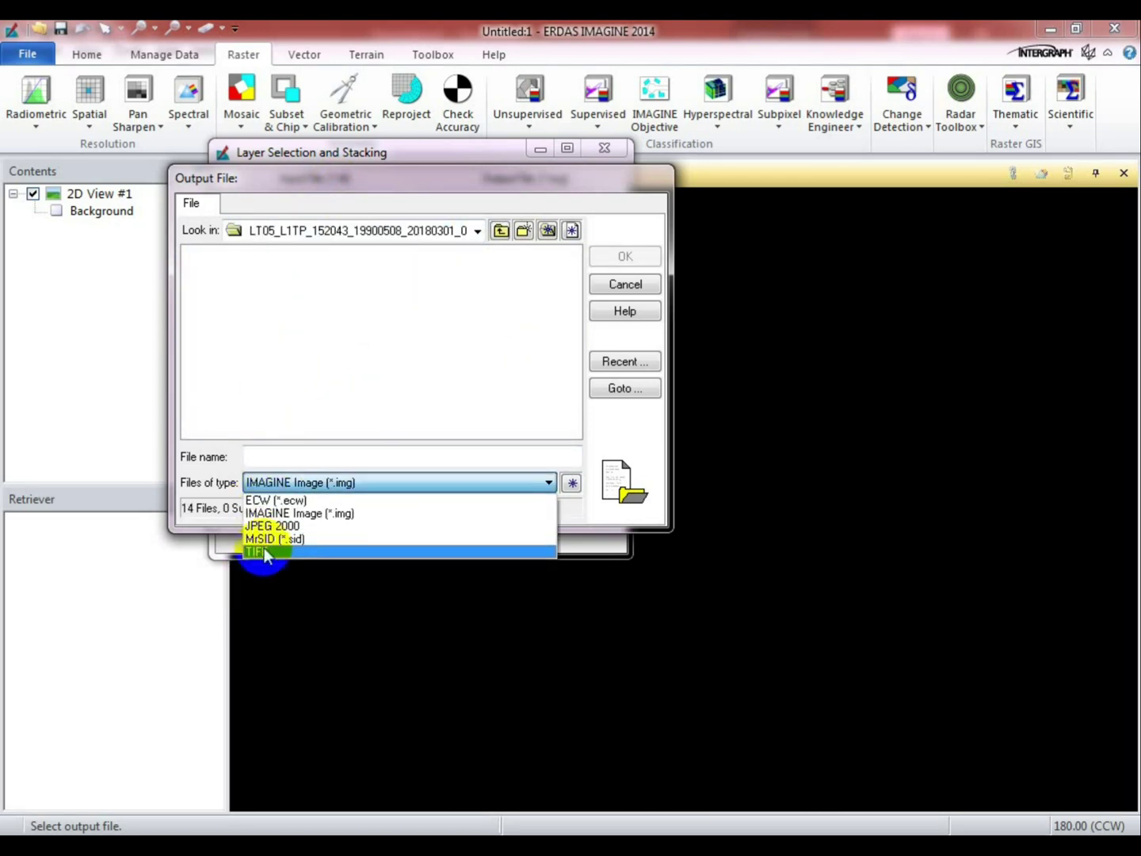
click(265, 553)
click(282, 458)
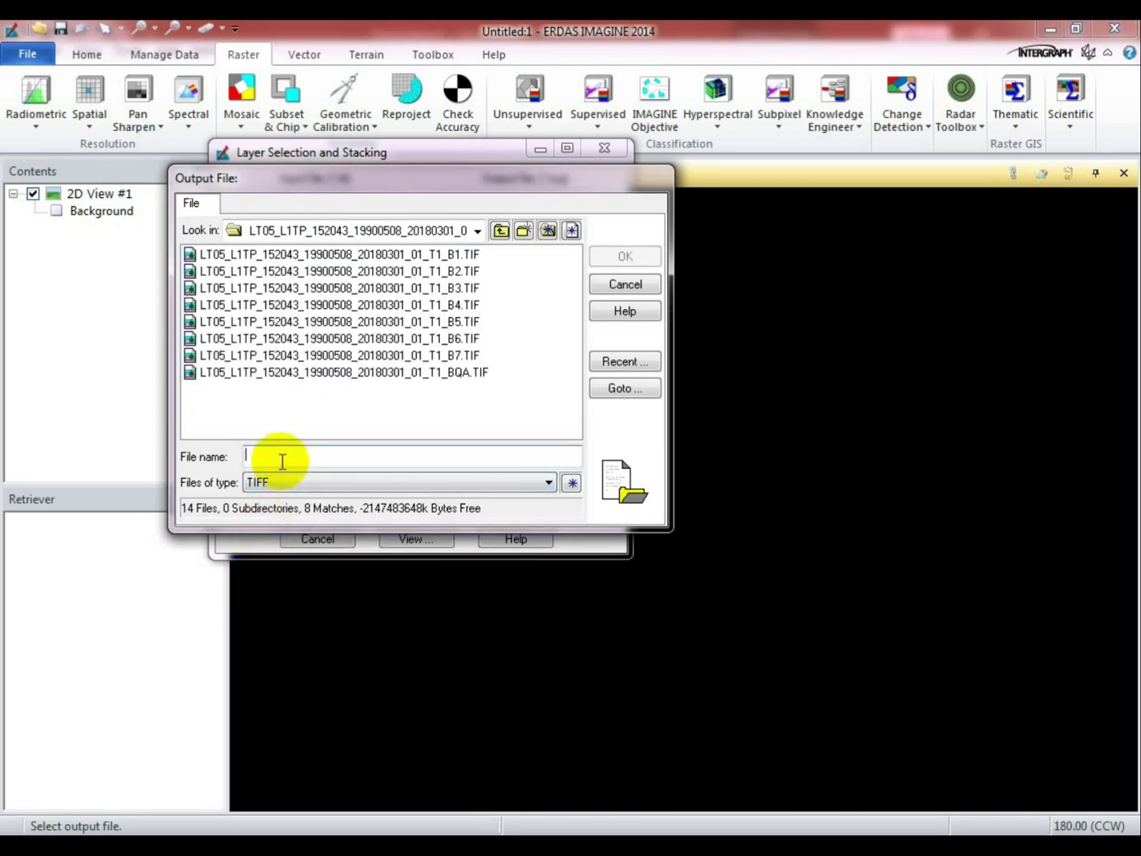
text(ST)
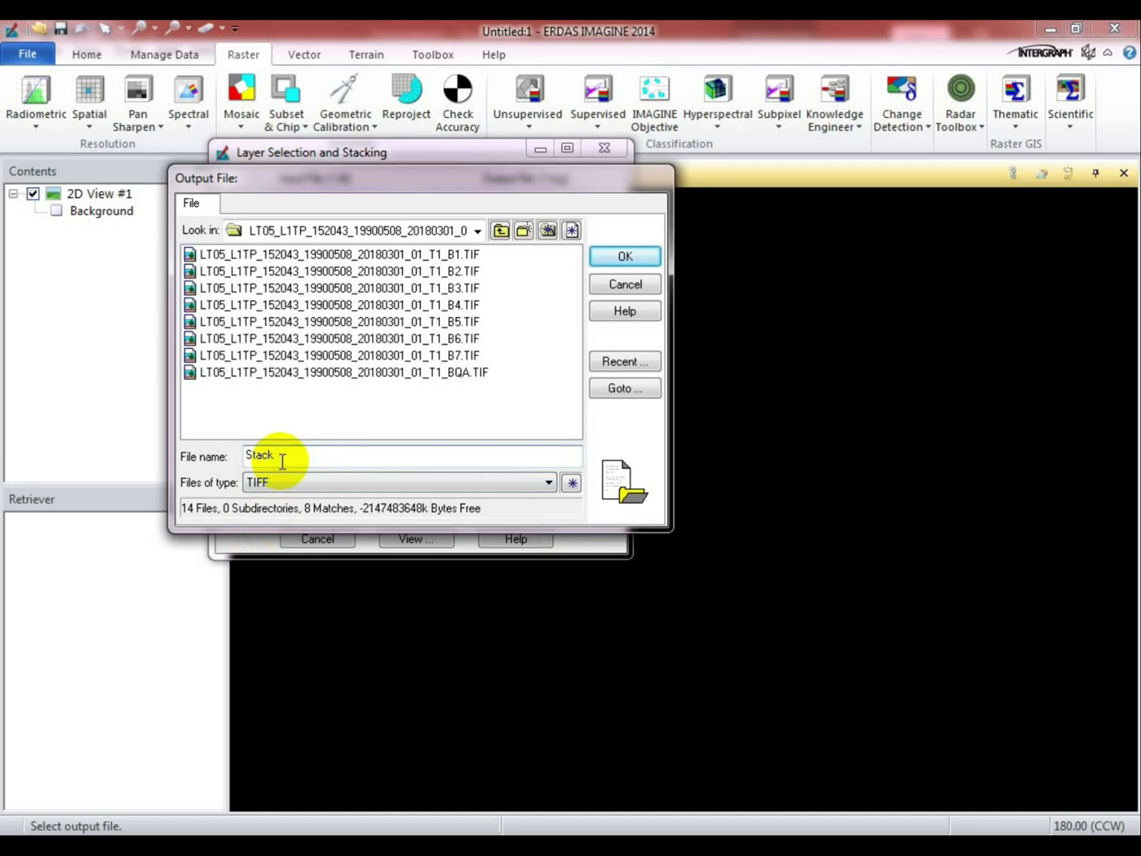
click(628, 256)
Run the layer stacking process and close the process list when it is done.
click(315, 510)
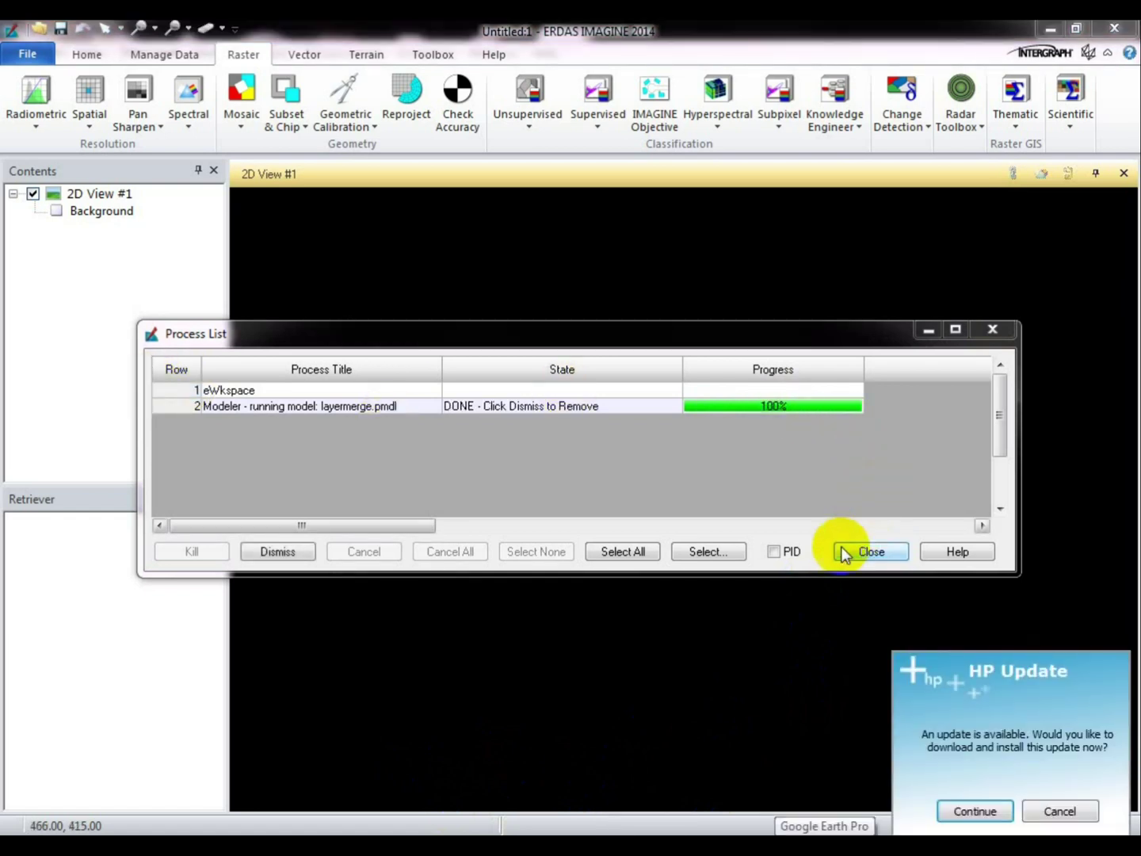
click(867, 551)
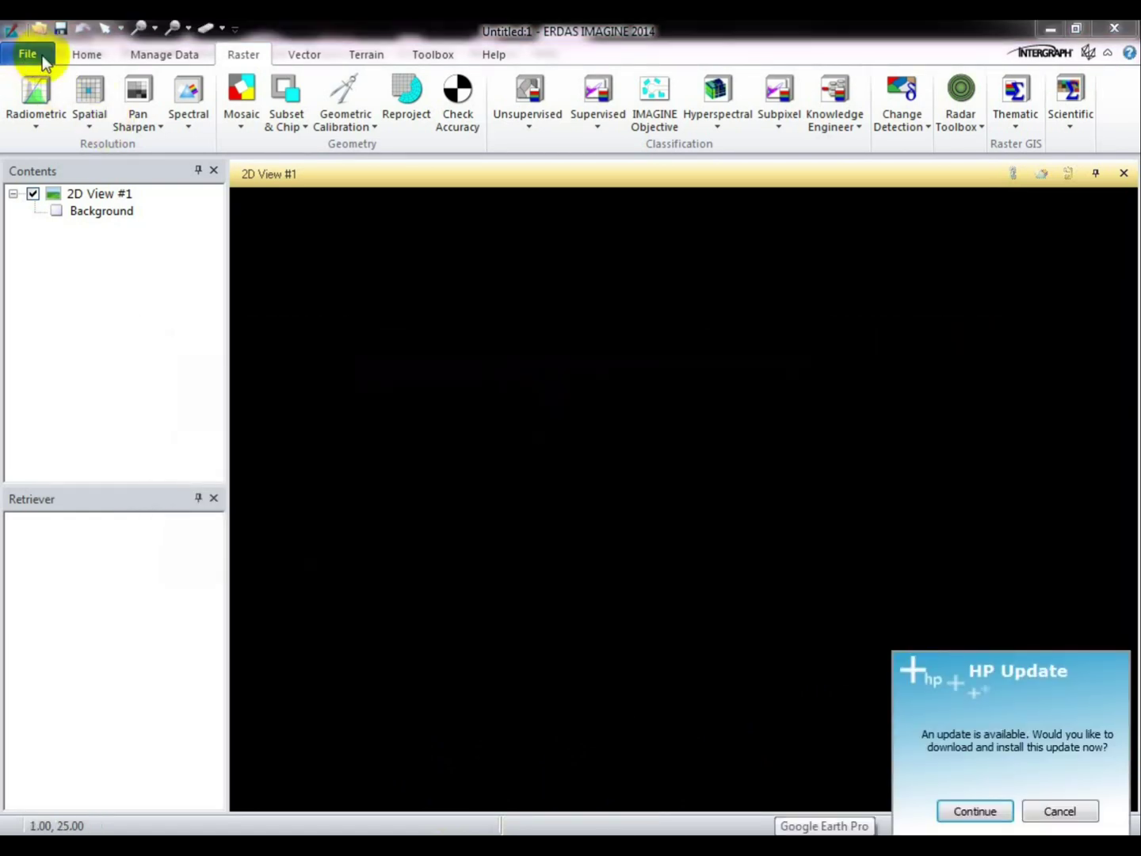
click(25, 54)
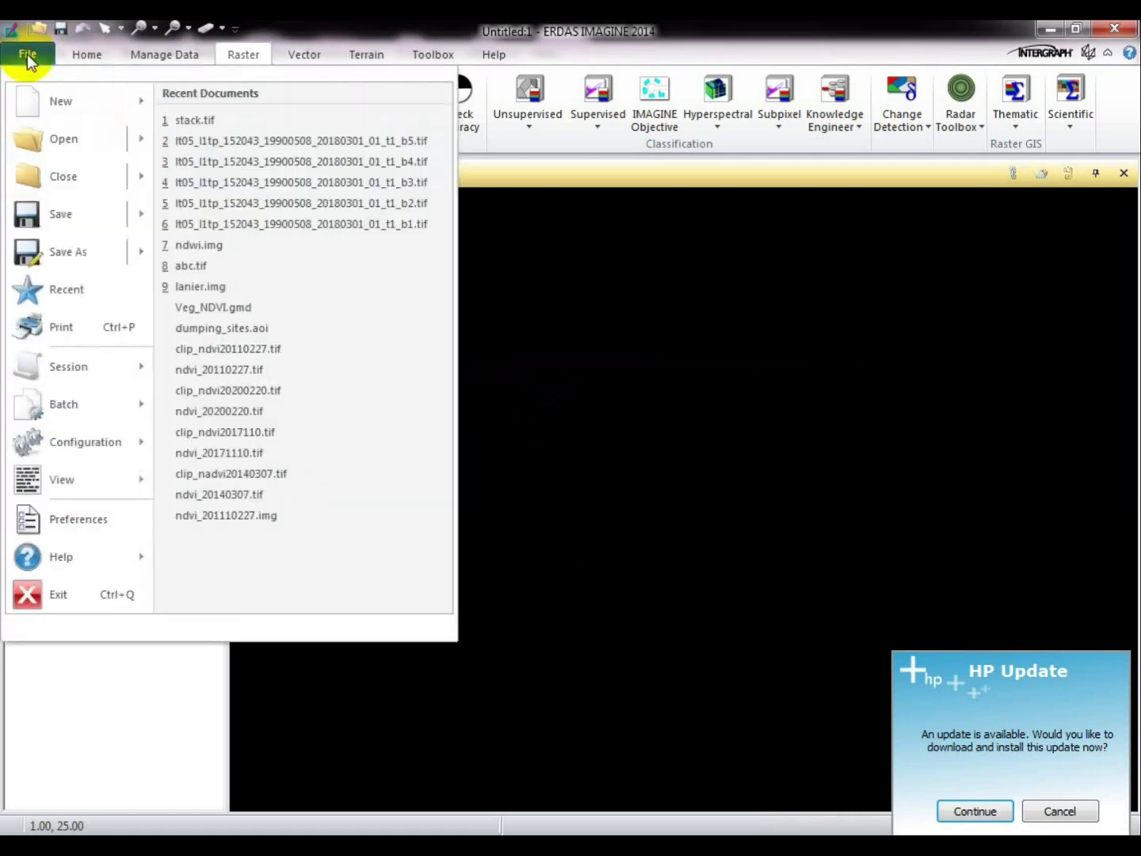
click(32, 151)
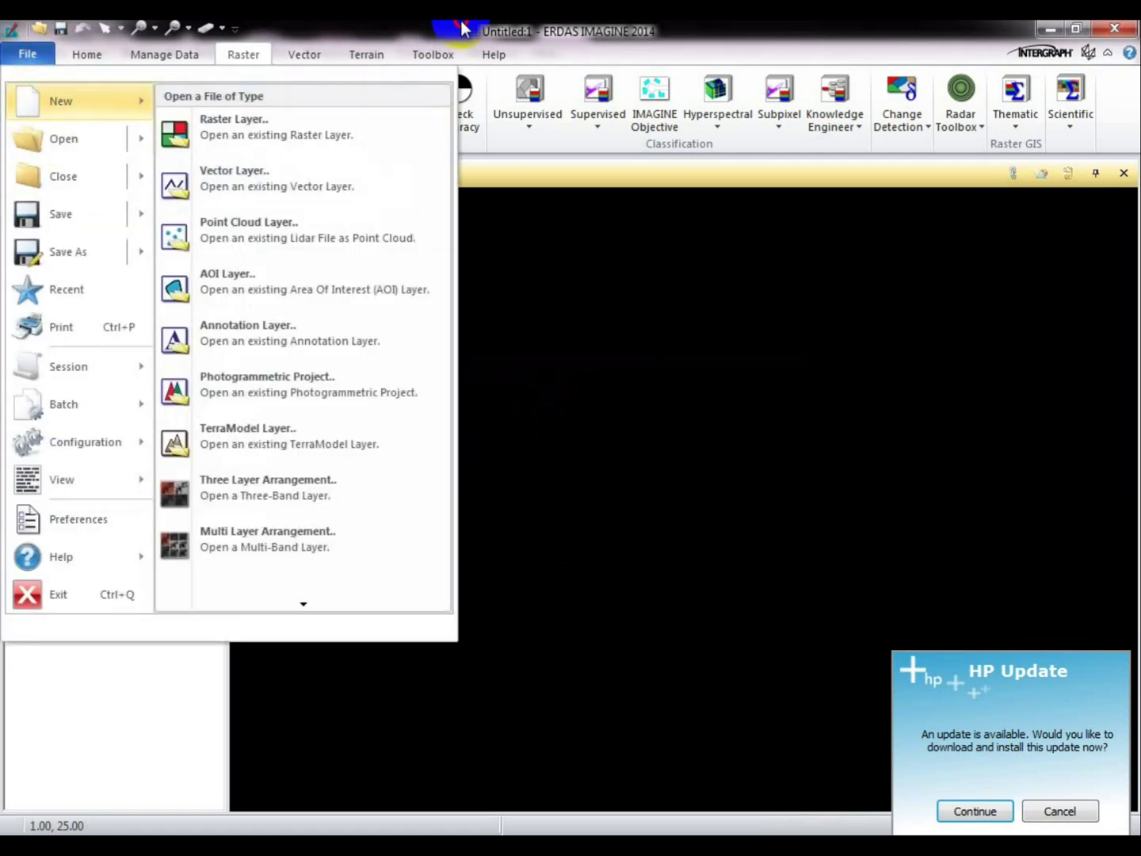
Switch to ArcMap and add stack.tif from folder LT05_L1TP_152043_19900508_20180301_01_T1 on G: to the map.
click(709, 530)
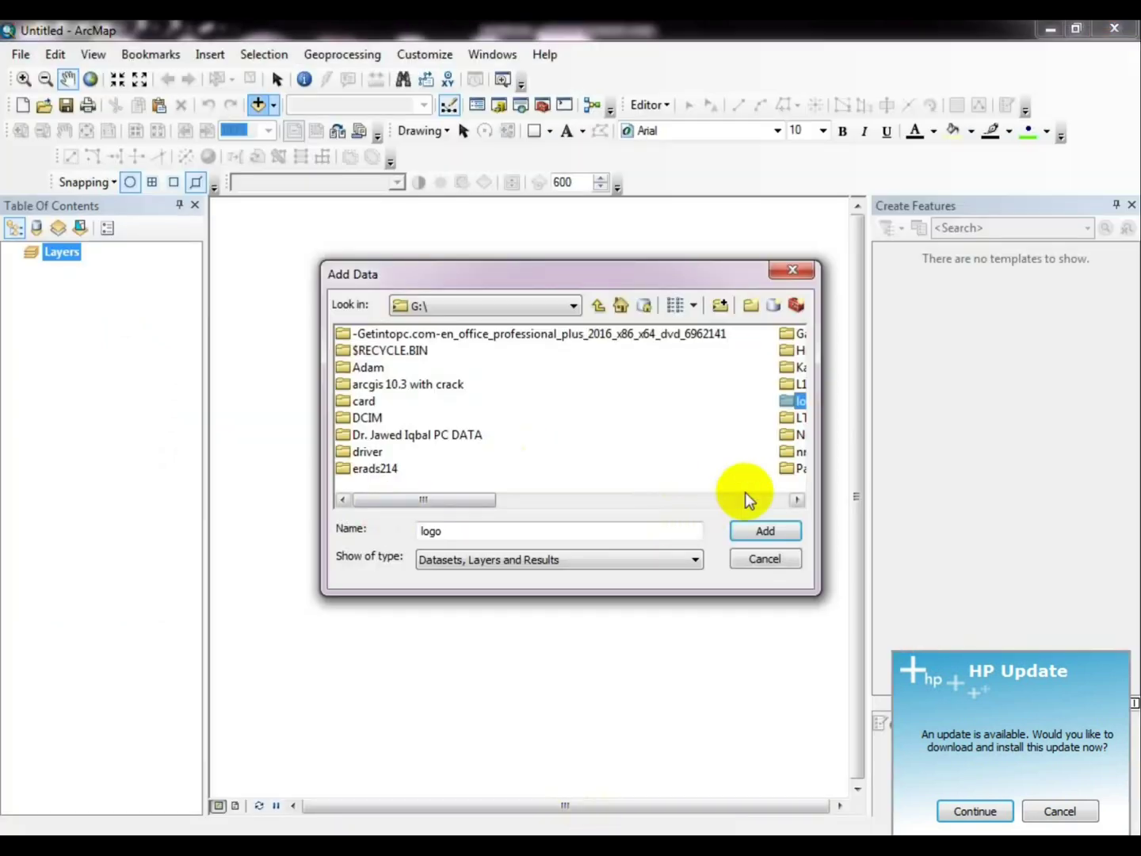
click(796, 434)
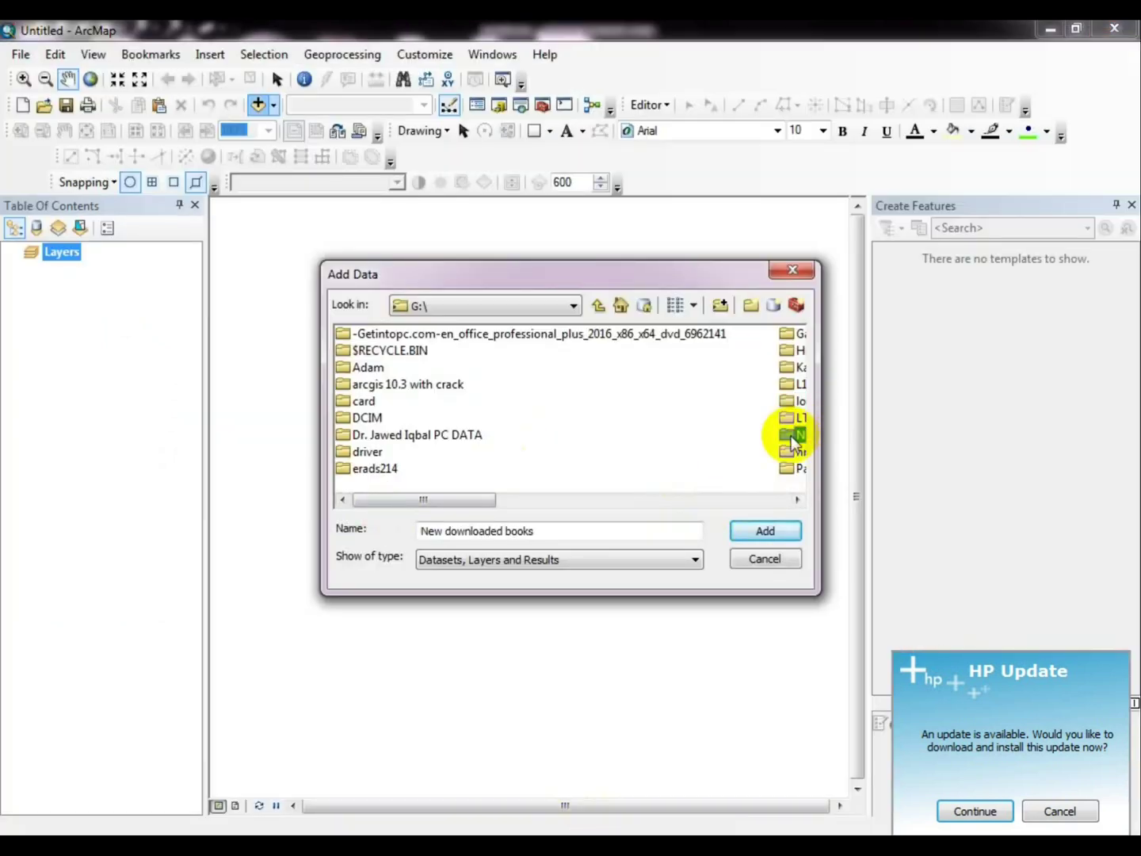
click(798, 501)
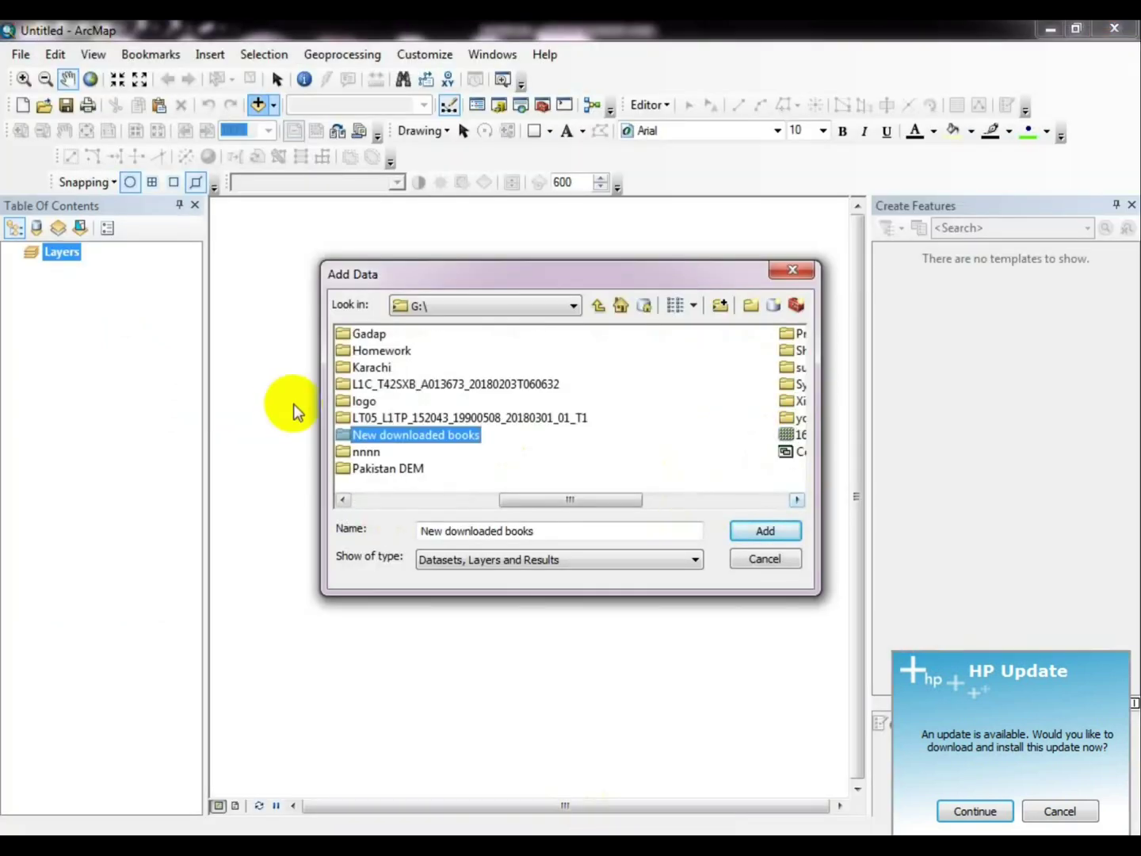
click(377, 419)
double_click(377, 420)
click(681, 418)
click(768, 538)
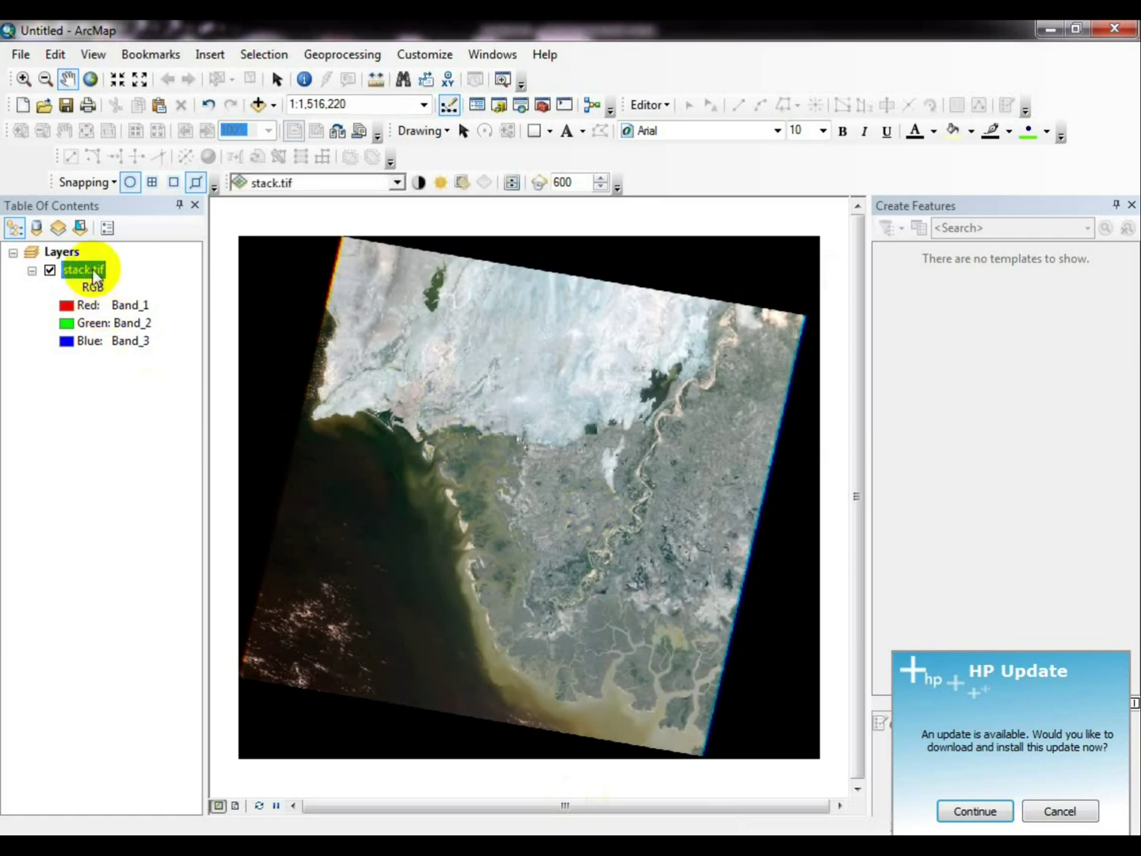
Examine which bands are available for the red channel in the stack.tif layer's RGB composite symbology, then look over the image.
double_click(94, 271)
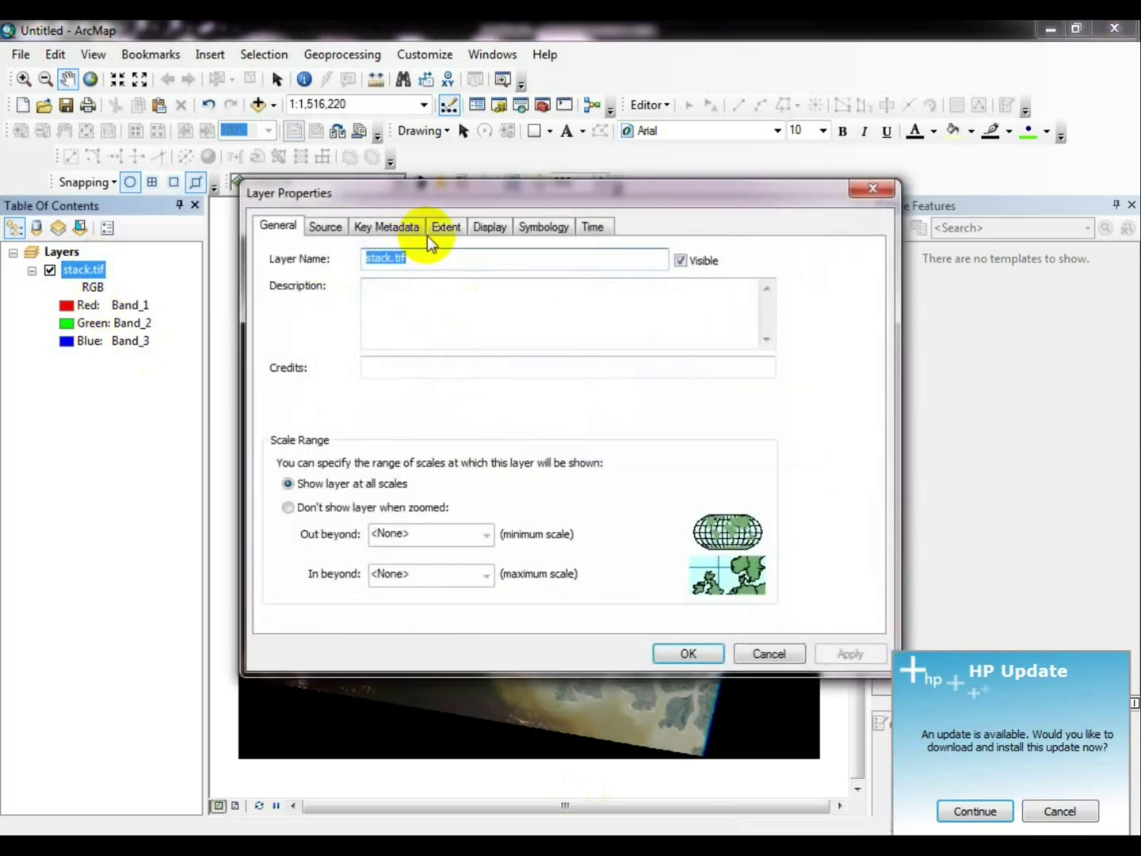
click(485, 227)
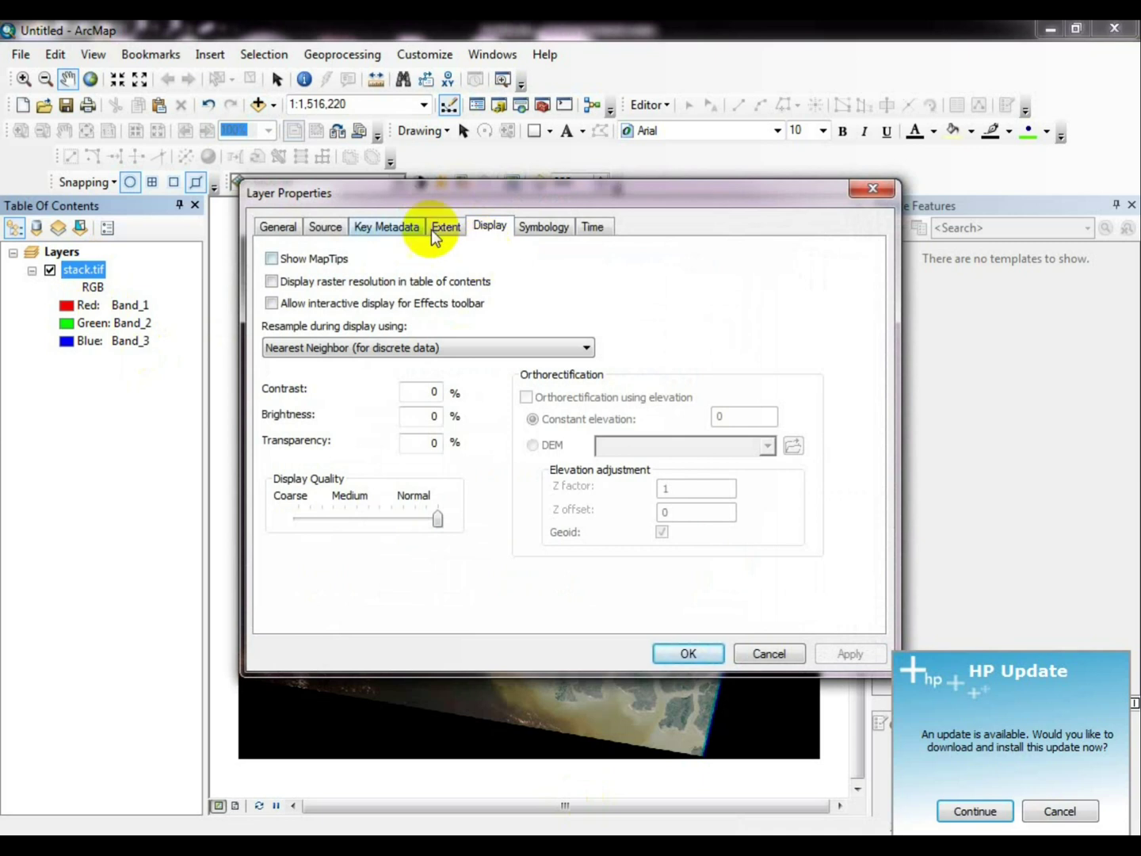
click(558, 228)
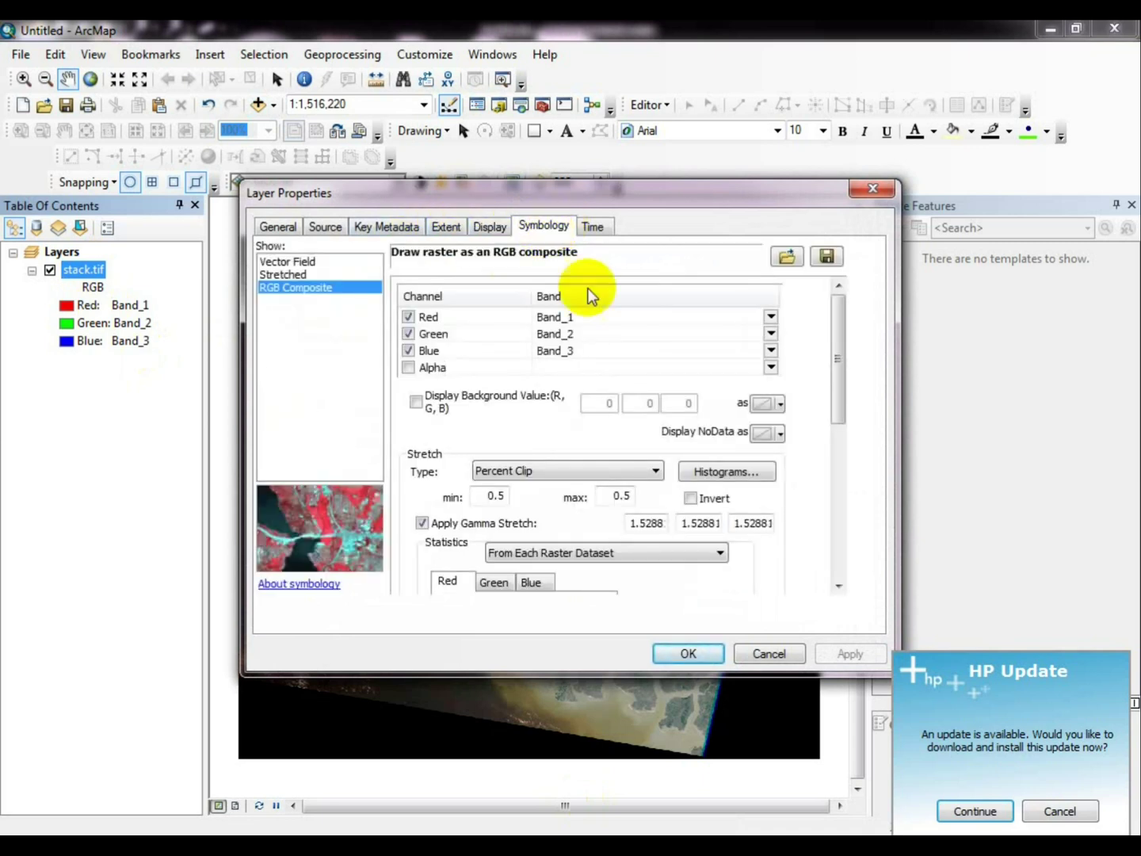
click(612, 315)
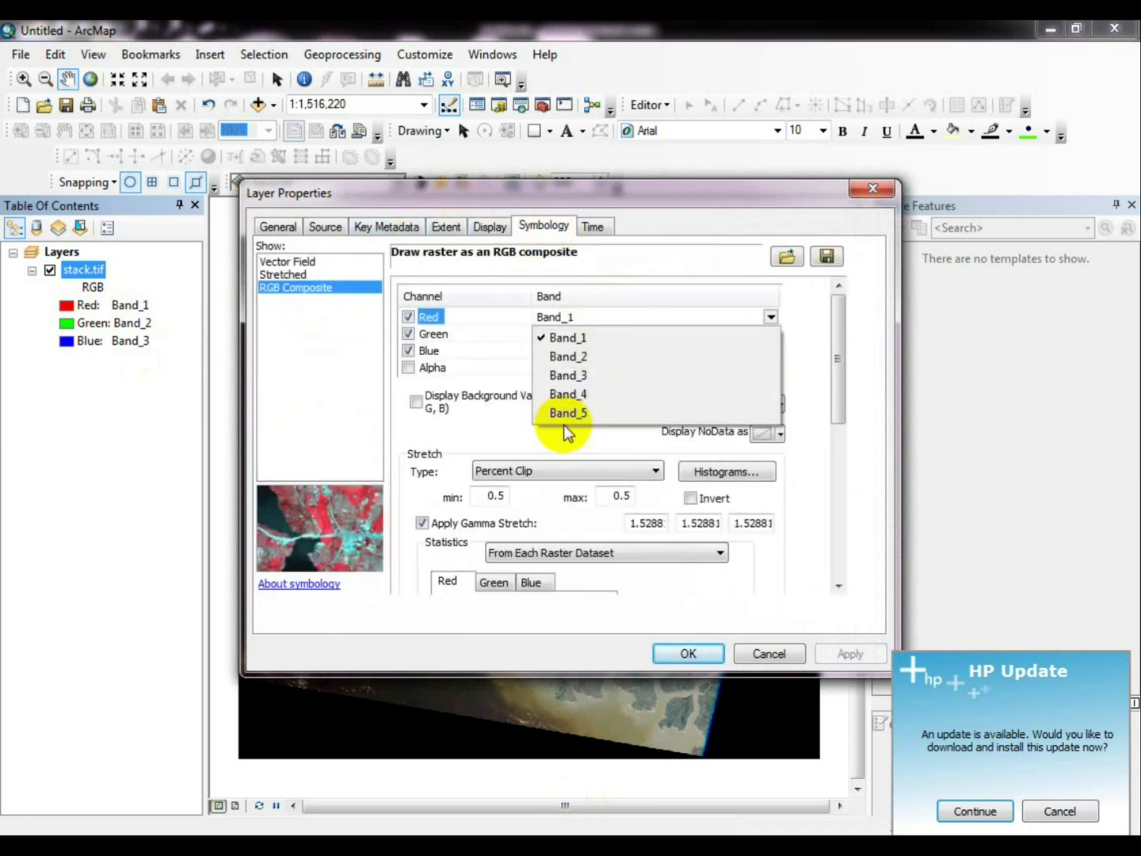
click(607, 194)
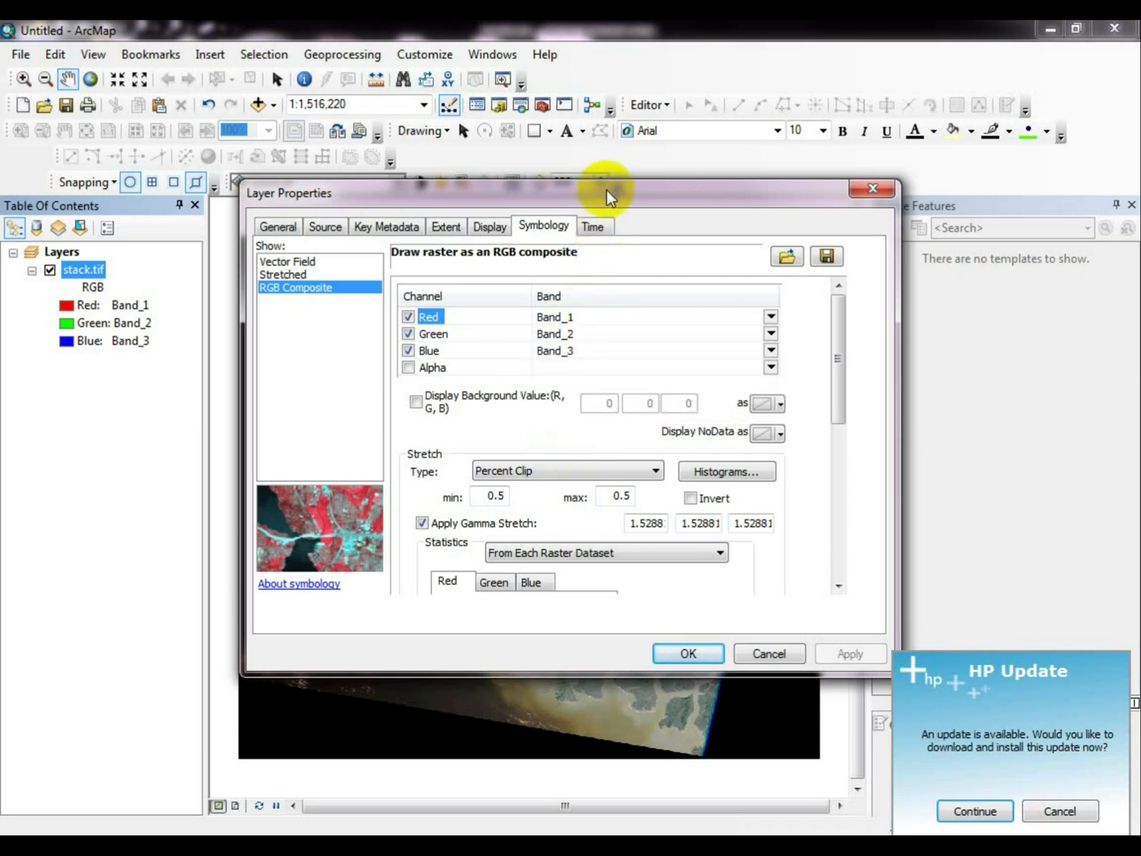
click(766, 657)
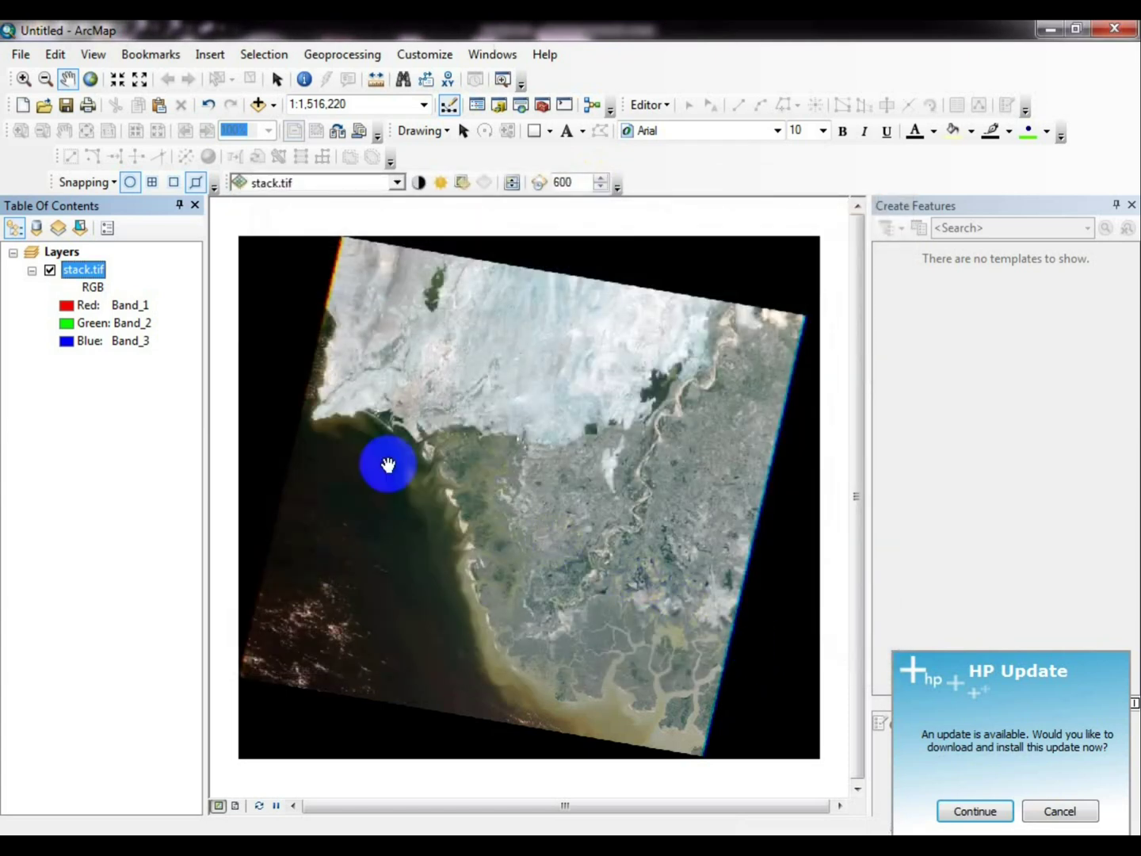
drag(292, 426, 242, 389)
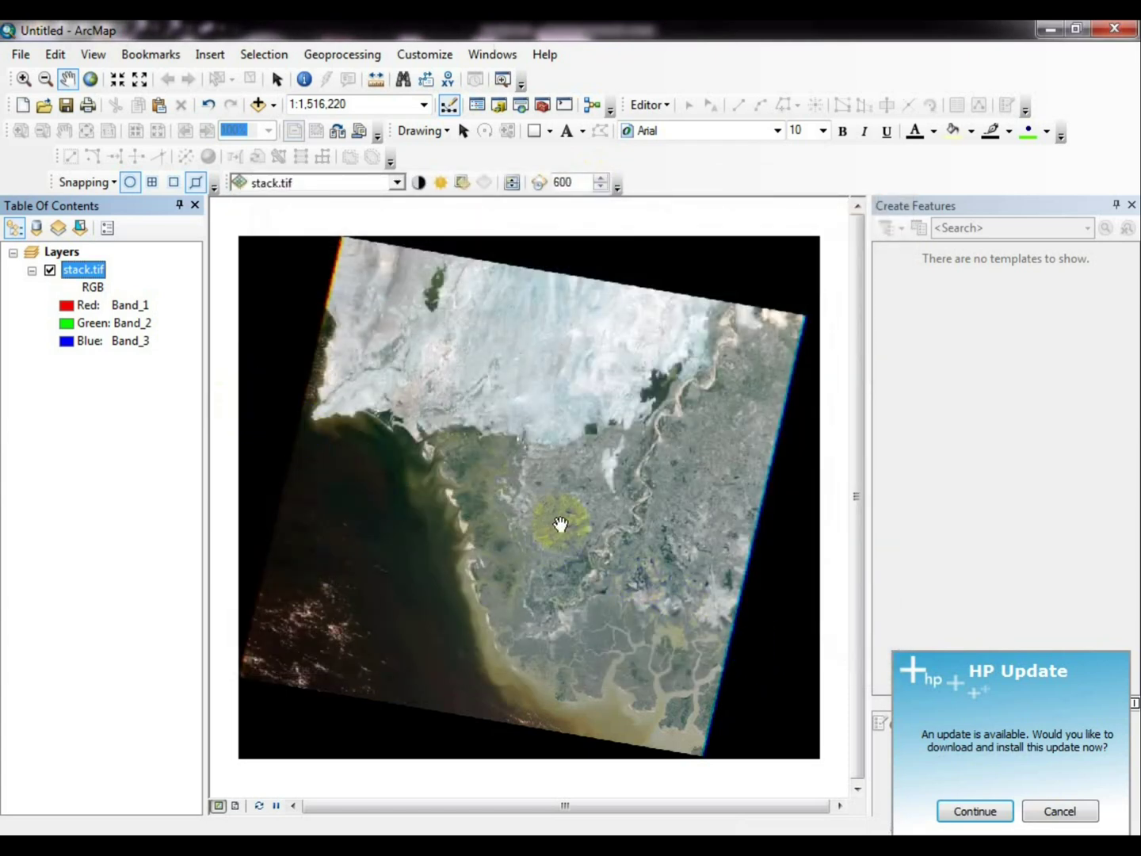